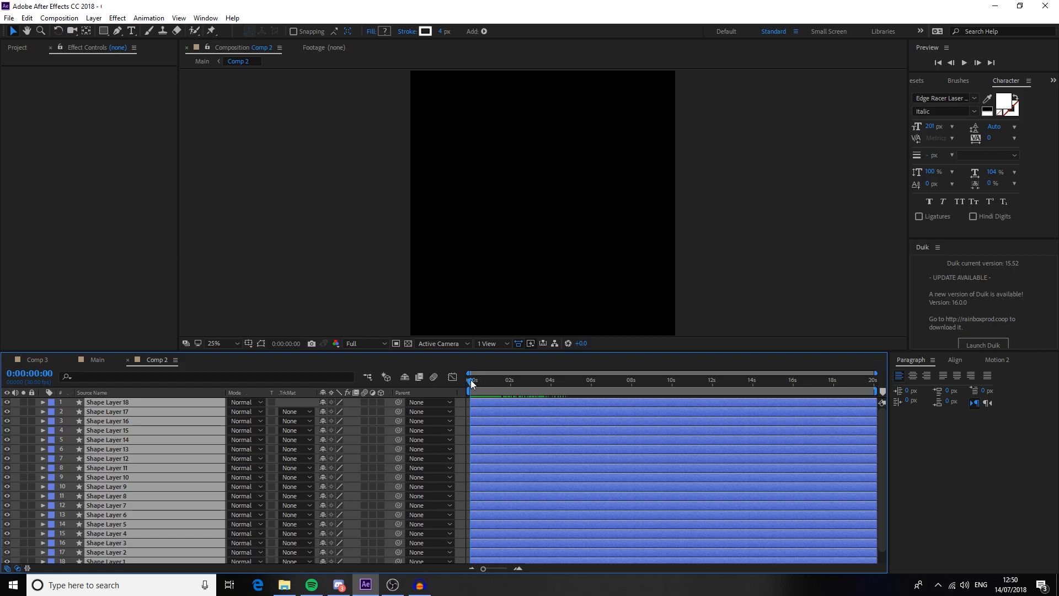
- Preview the line spiral's growth in Comp 2 and look through the Main and Comp 3 compositions
key("Page_Down")
left_click_drag(471, 379, 563, 384)
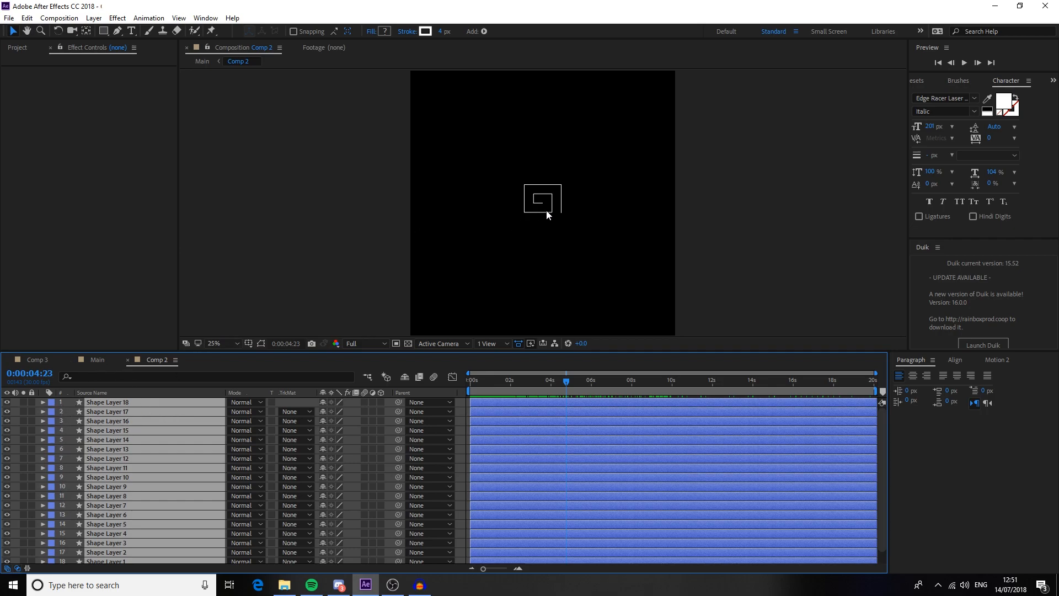
left_click(85, 358)
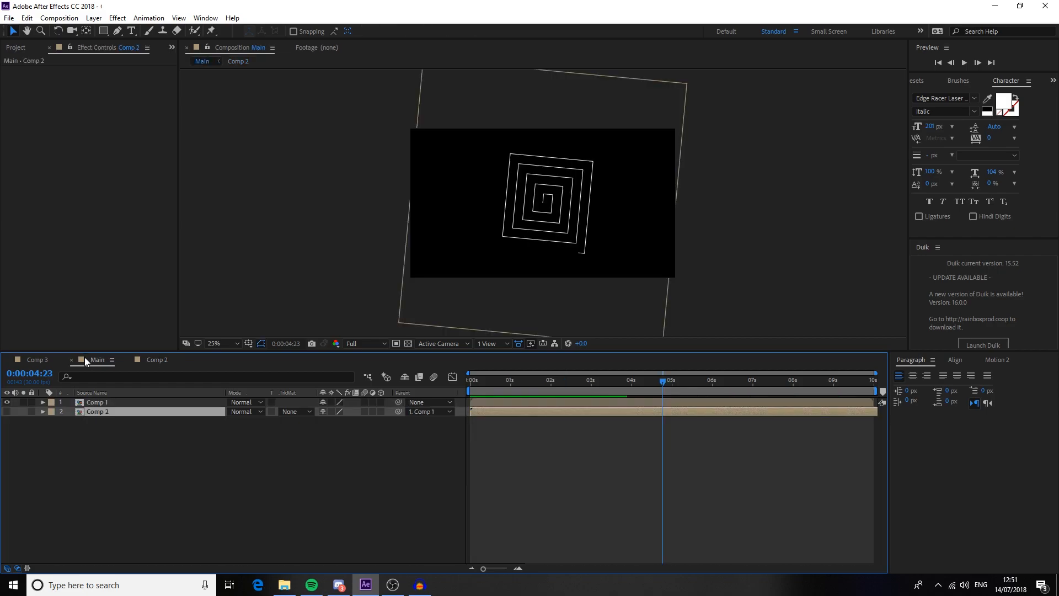
left_click(40, 358)
left_click(157, 360)
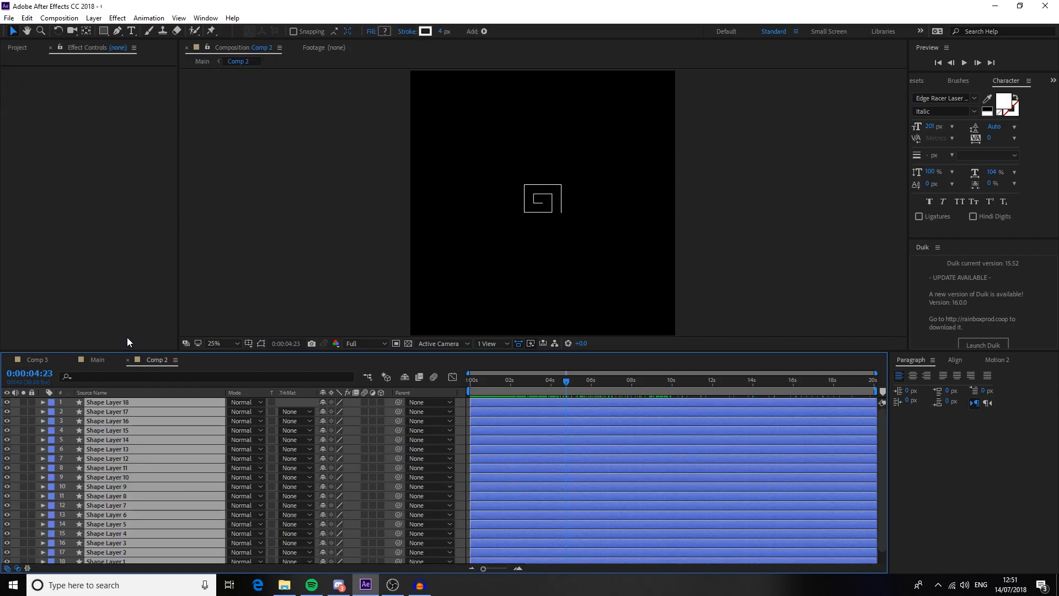
left_click(34, 359)
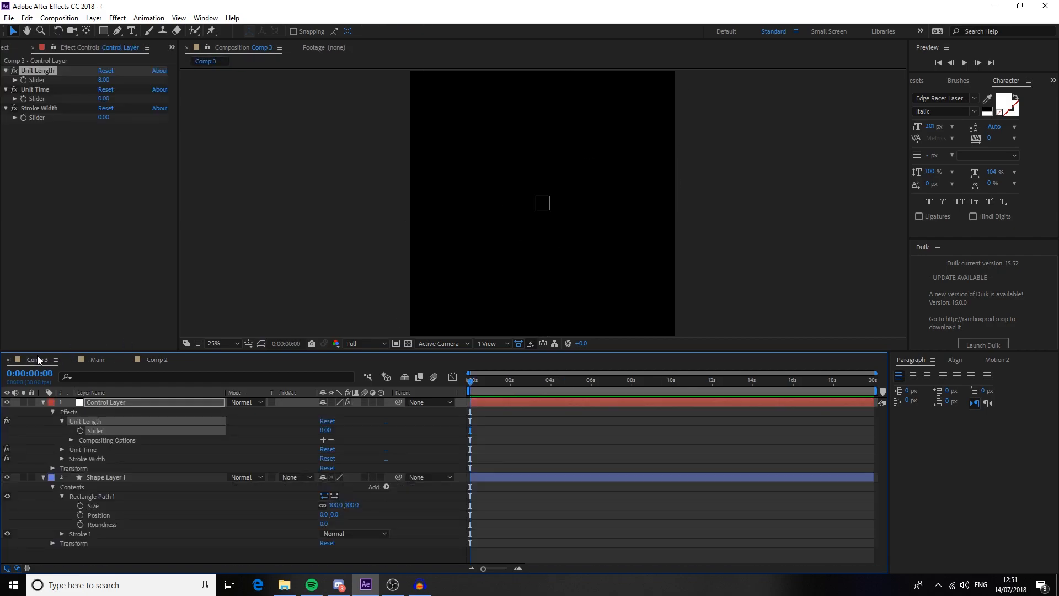
left_click(88, 360)
left_click(148, 358)
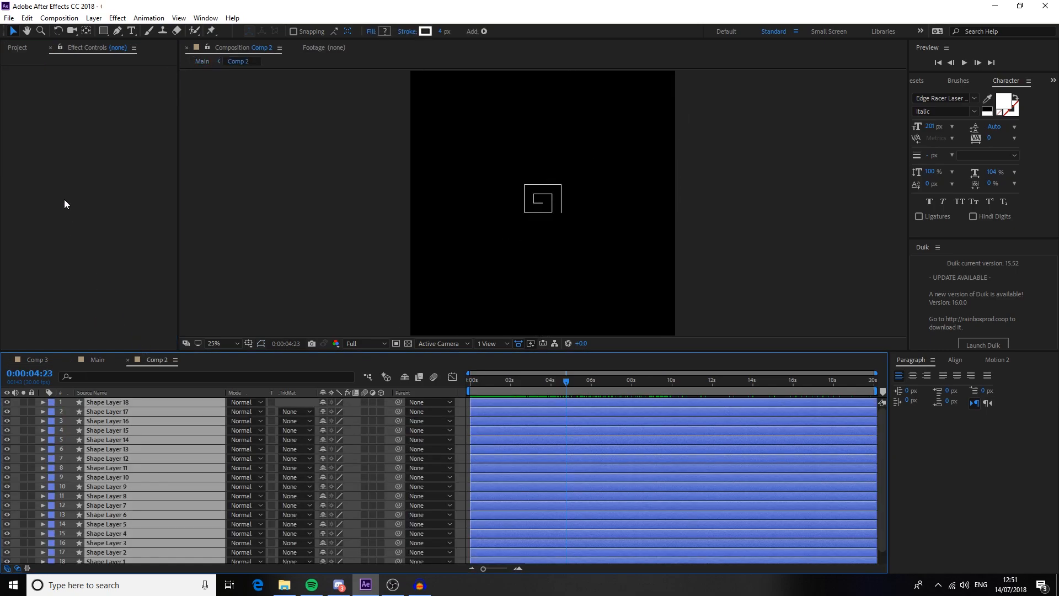
- Create a new 1920 x 1920 px composition at 30 frames per second with a 20-second duration
left_click(18, 48)
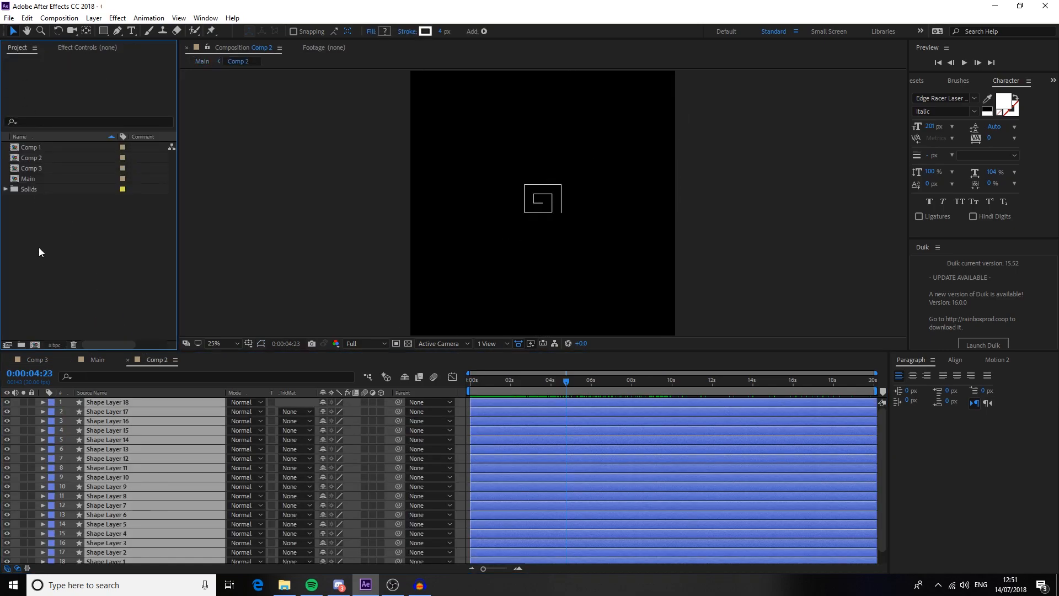
left_click(34, 345)
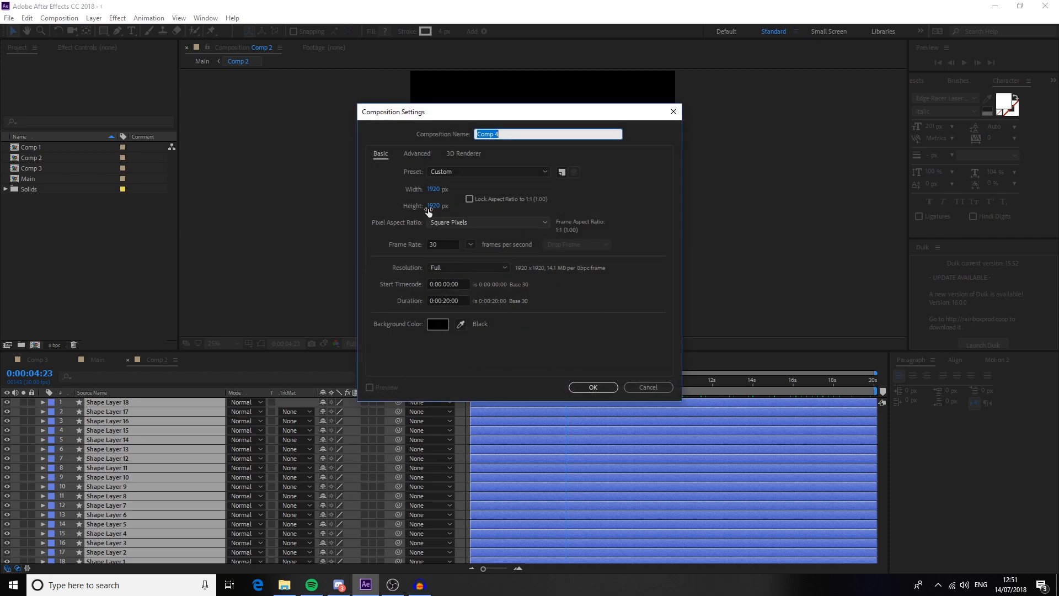
left_click(592, 388)
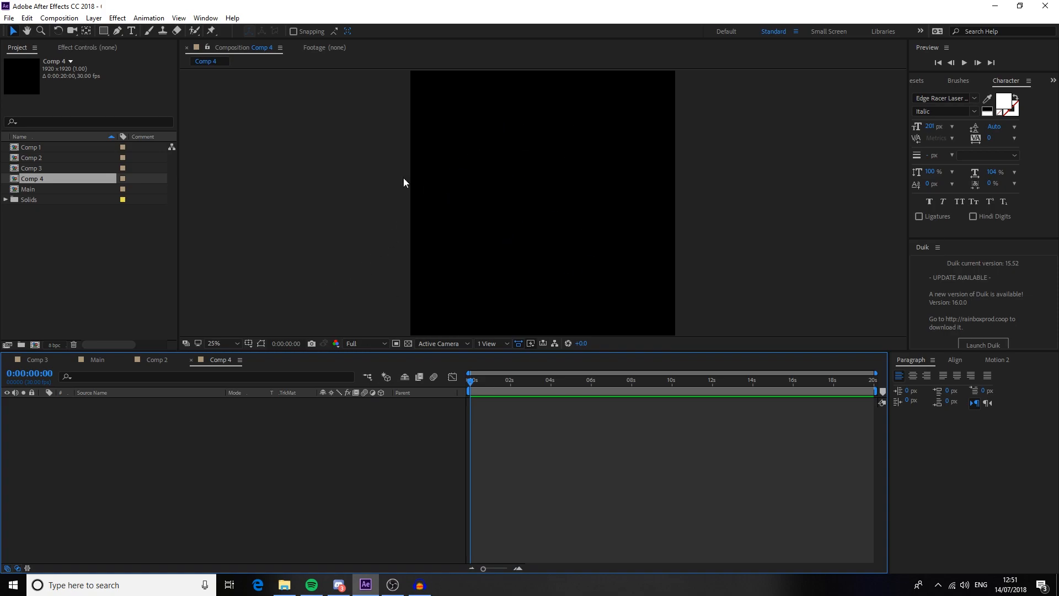
- Add a null object to the new composition and rename it "Control Layer"
right_click(125, 414)
mouse_move(176, 423)
left_click(348, 485)
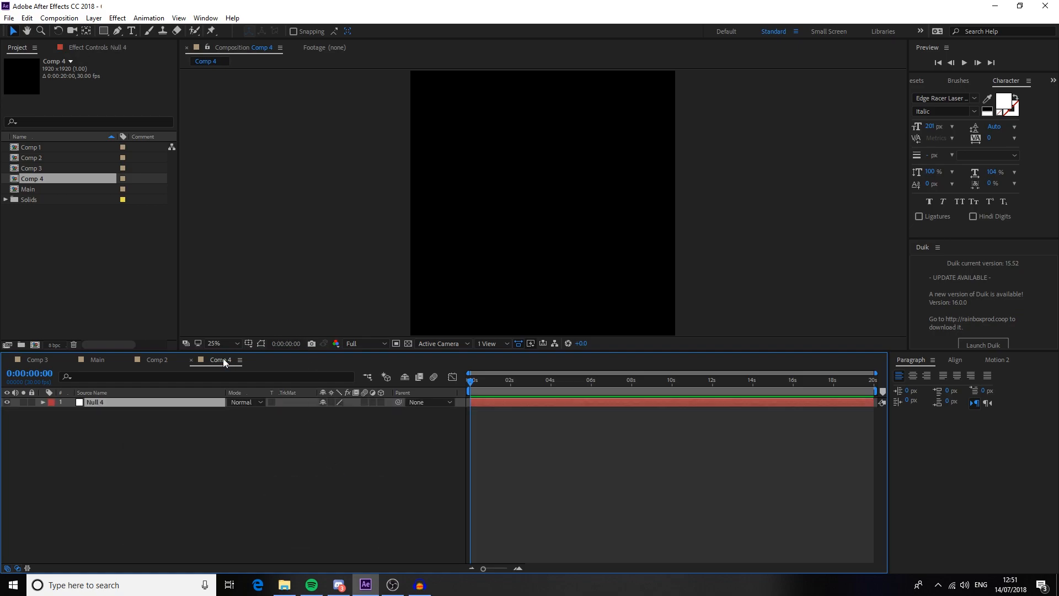
key("Return")
type("Comn")
key("BackSpace")
type("ntro")
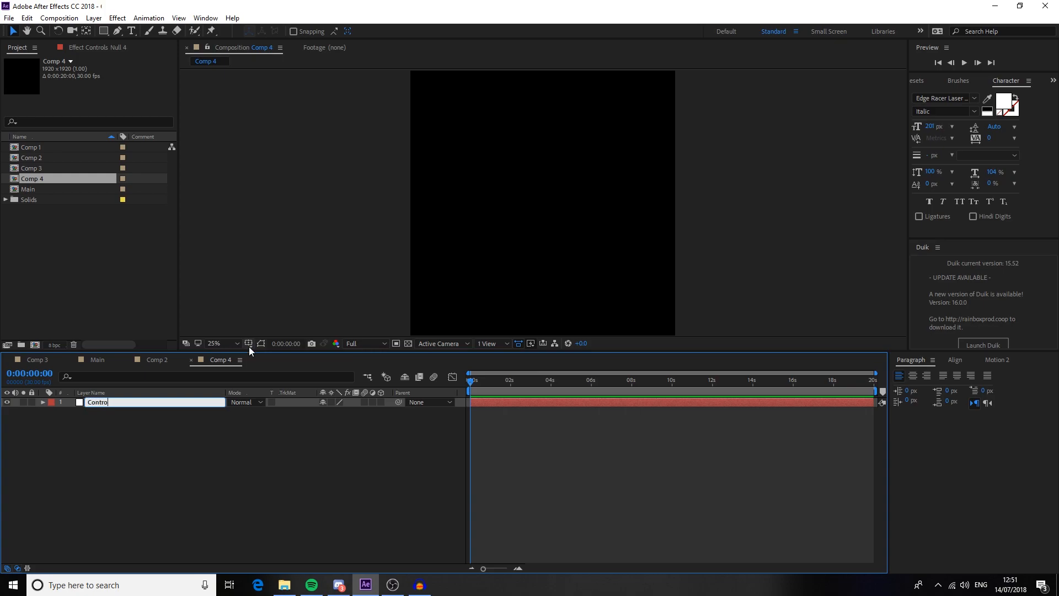
type("l Layer")
key("Return")
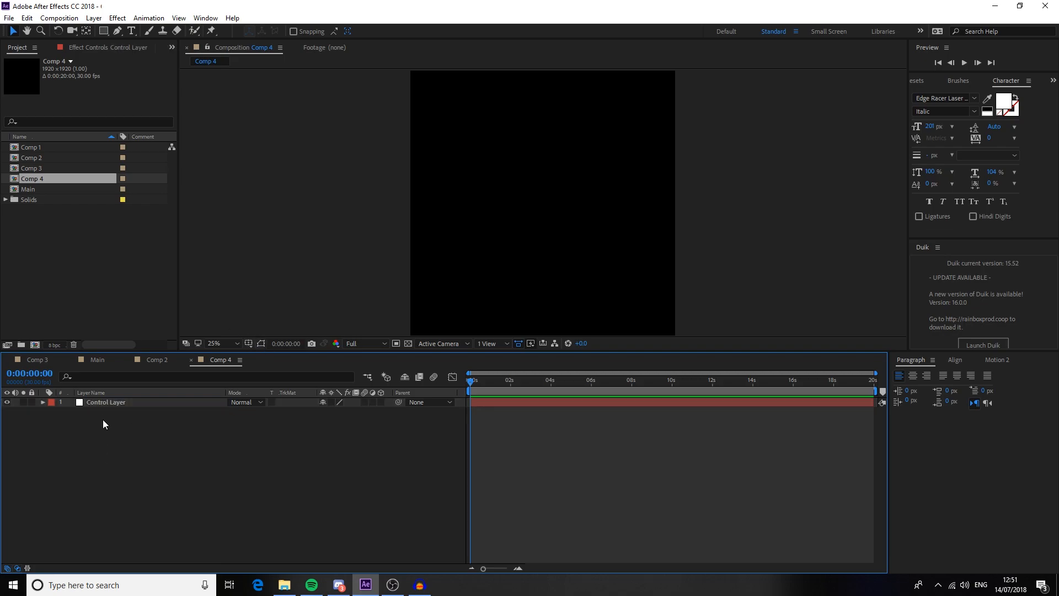
- Apply a Slider Control effect to the Control Layer and duplicate it twice
left_click(88, 402)
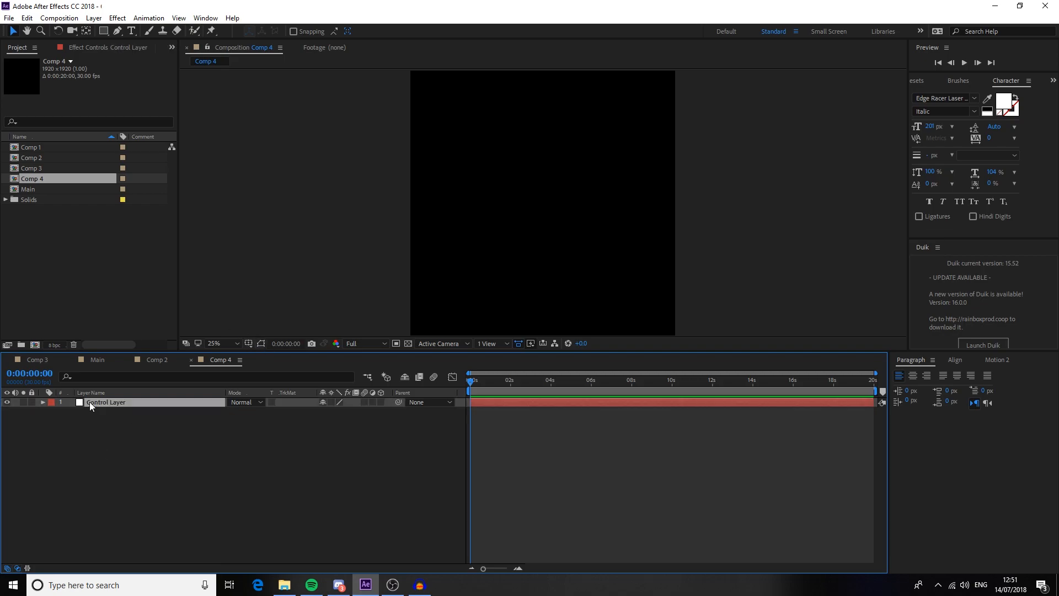
left_click(117, 18)
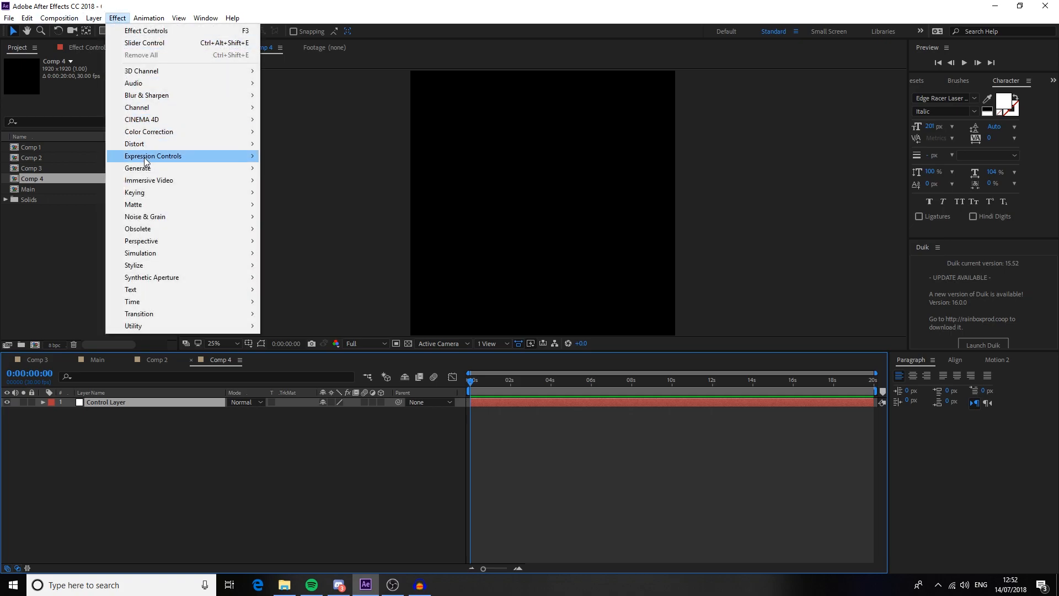
mouse_move(243, 145)
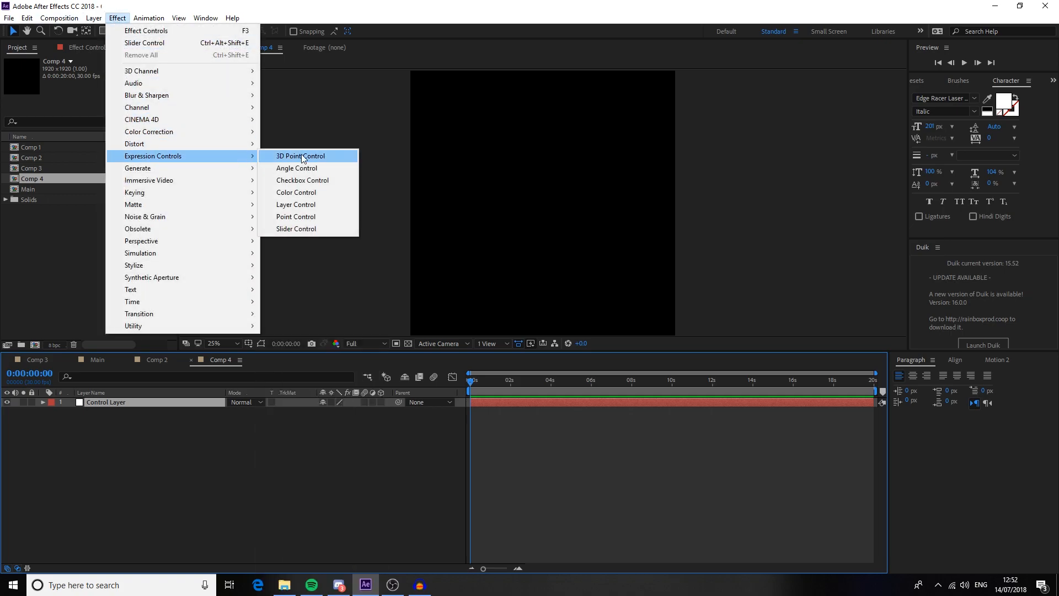
left_click(299, 229)
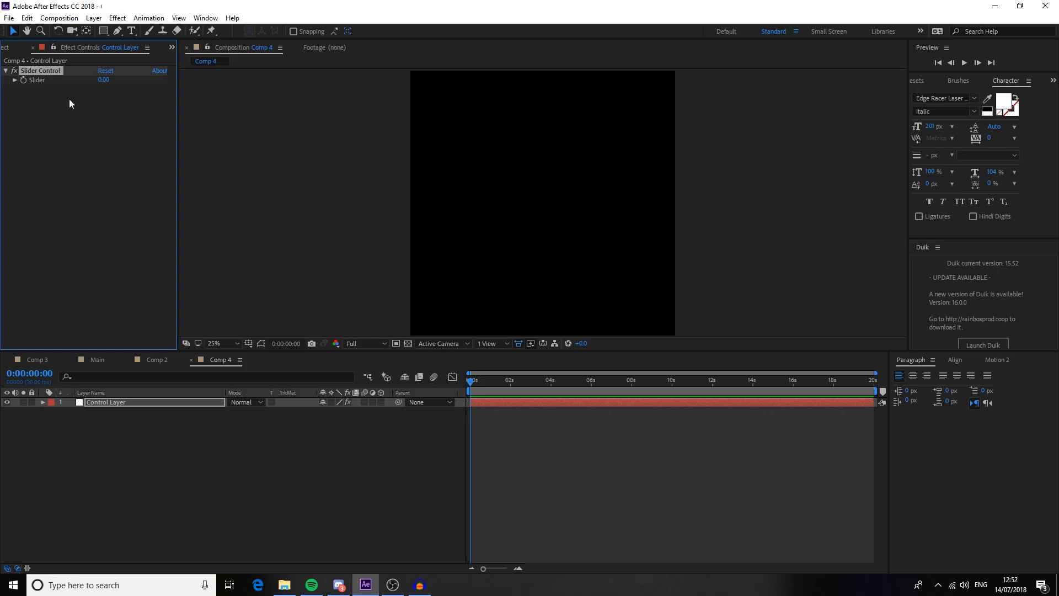
key("ctrl+d")
key("ctrl+d")
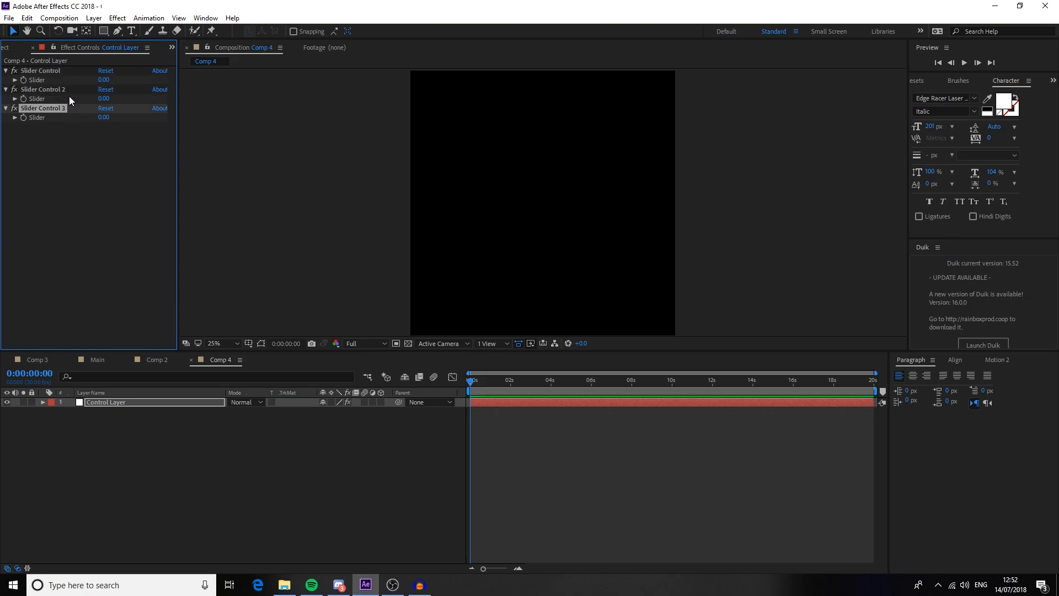
- Rename the three slider controls, in order, as "Unit Length", "Unit Time" and "Stroke Width"
left_click(47, 71)
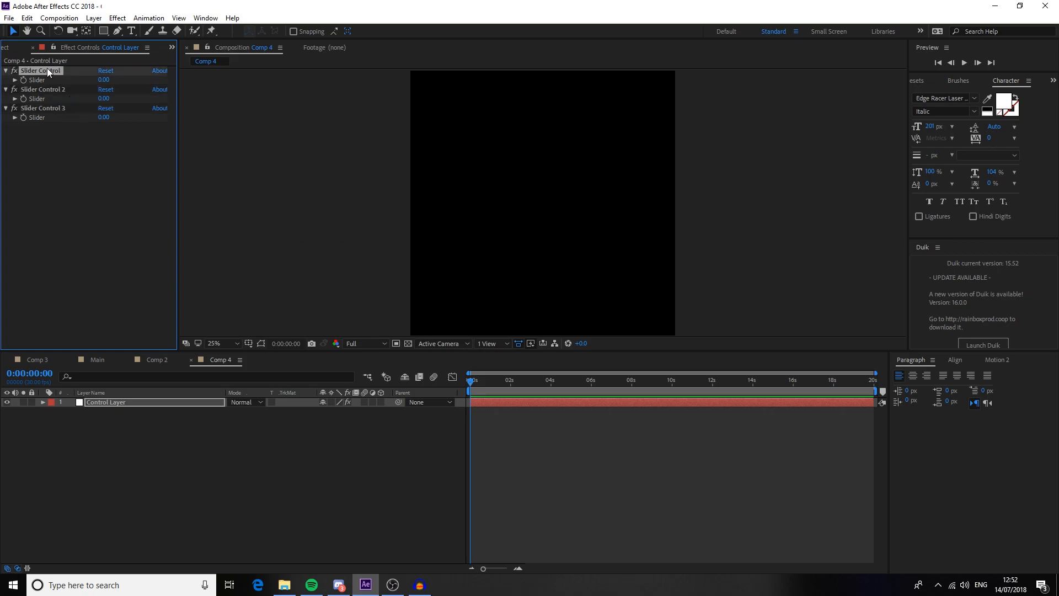
key("Return")
type("Unit Length")
left_click(31, 163)
left_click(41, 89)
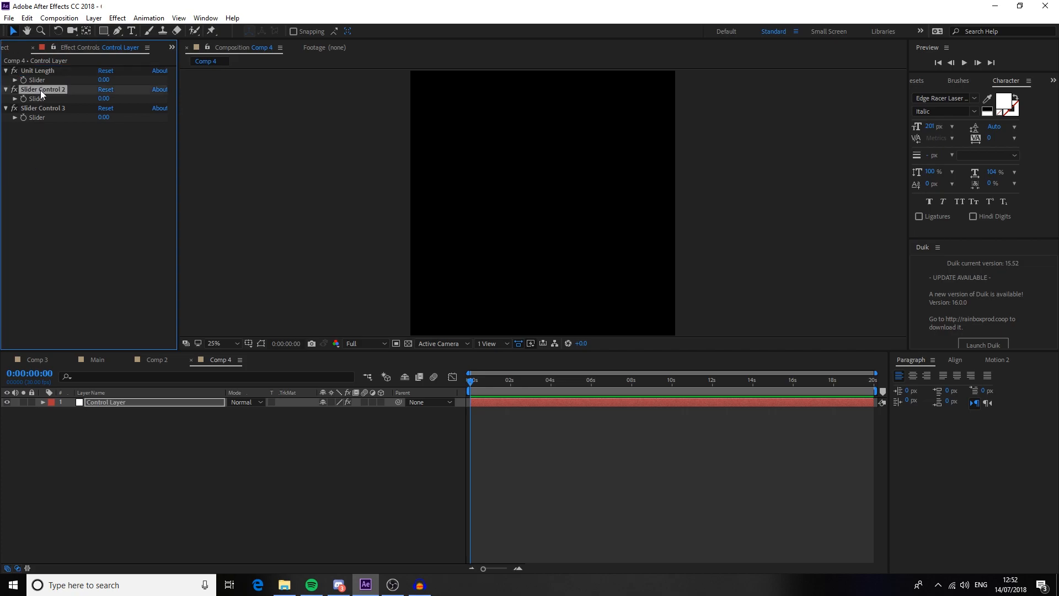
key("Return")
type("Unit Time")
key("Return")
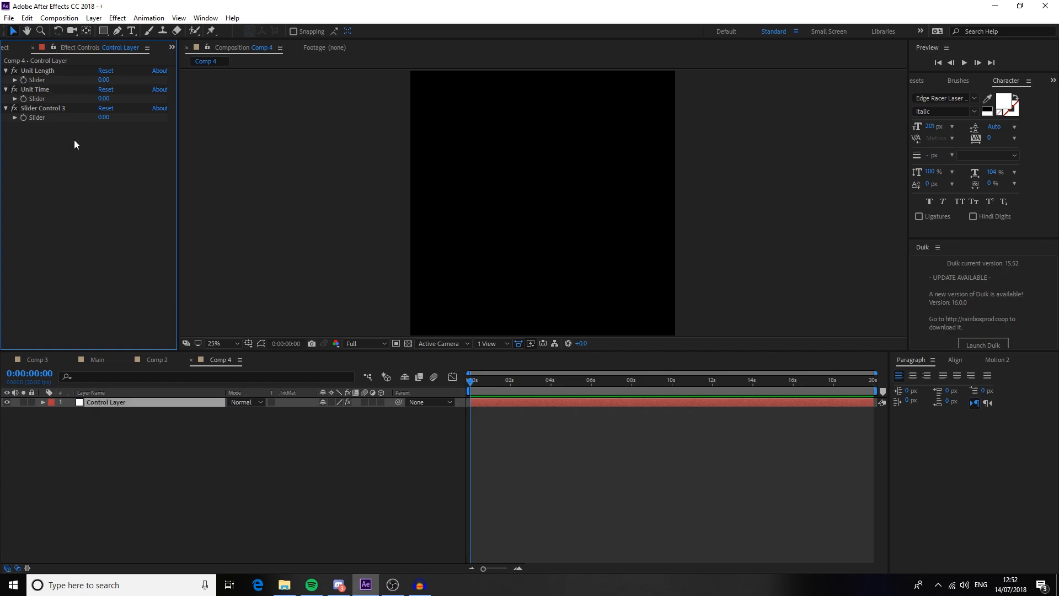
left_click(48, 108)
key("Return")
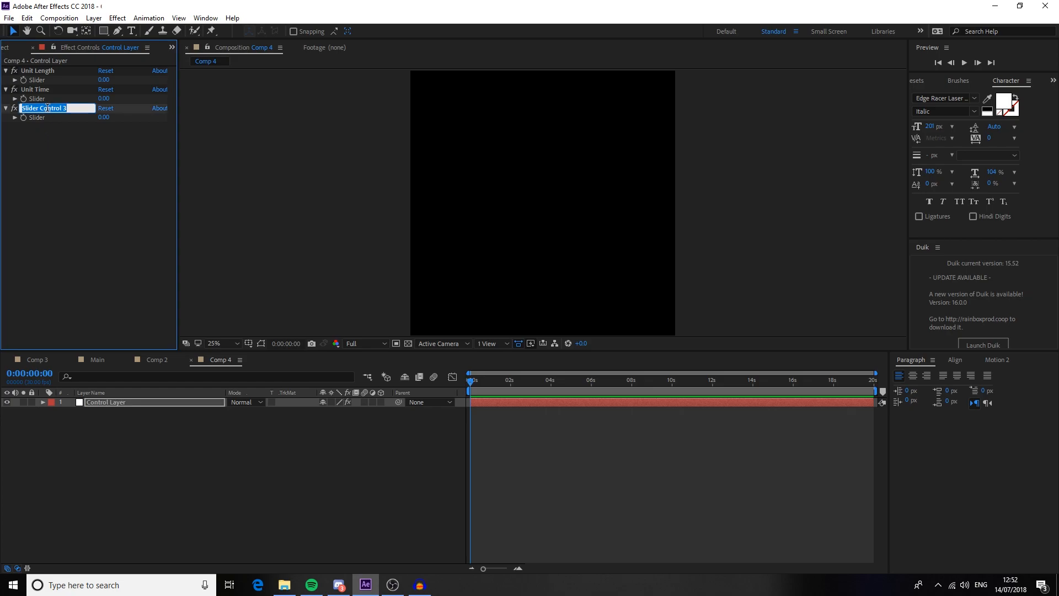
type("Stroke Width")
key("Return")
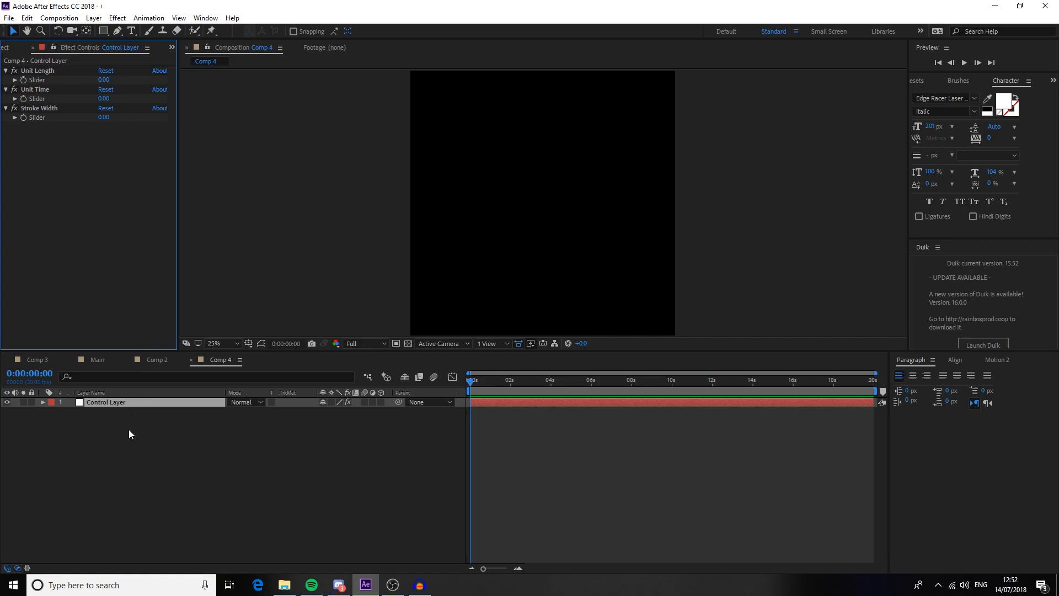
- Add an empty shape layer to the composition above the Control Layer
left_click(117, 419)
right_click(110, 419)
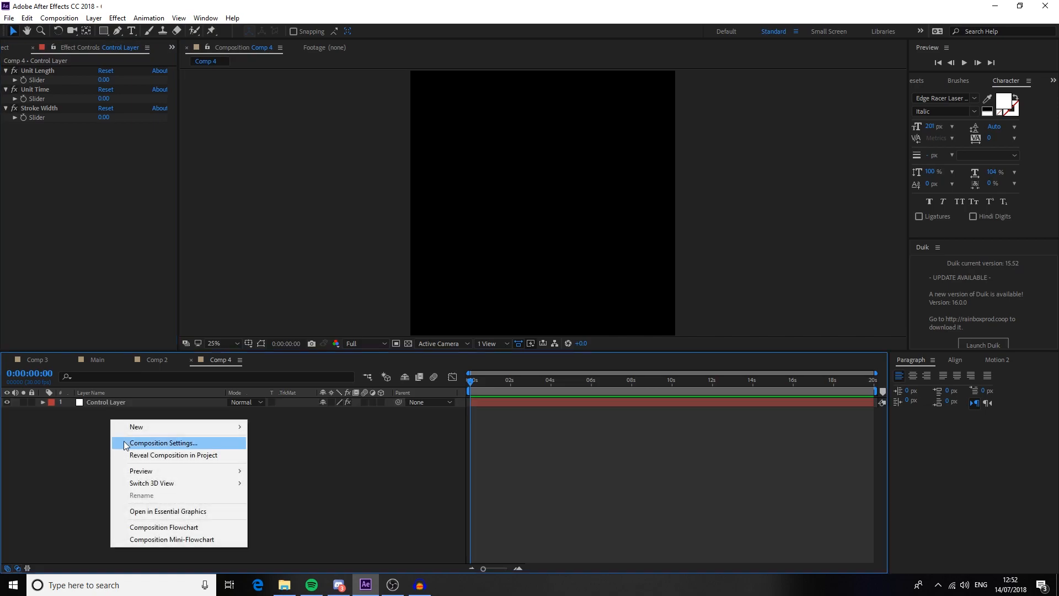
mouse_move(158, 433)
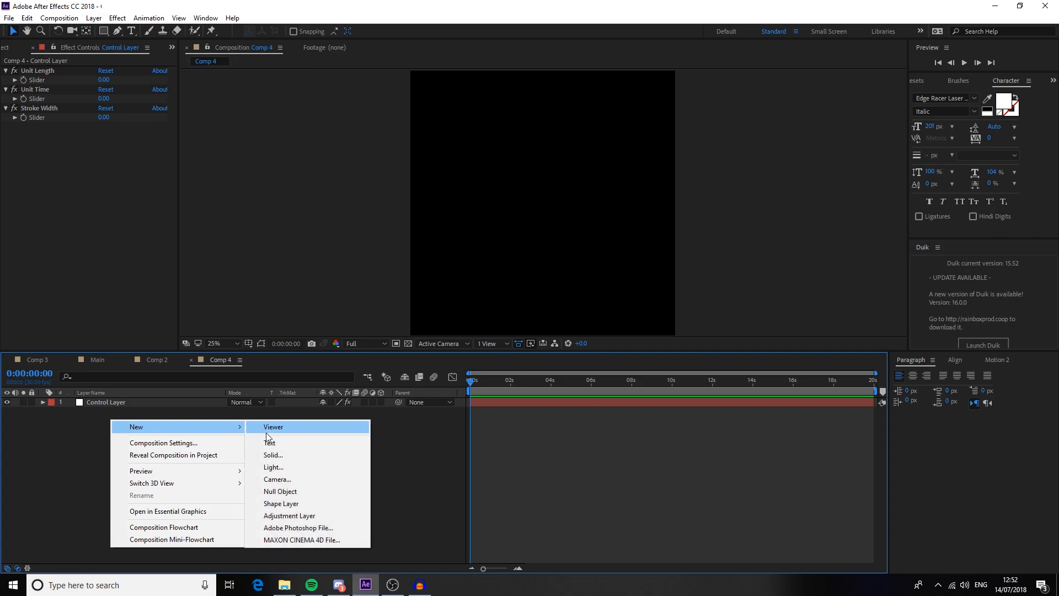
left_click(303, 503)
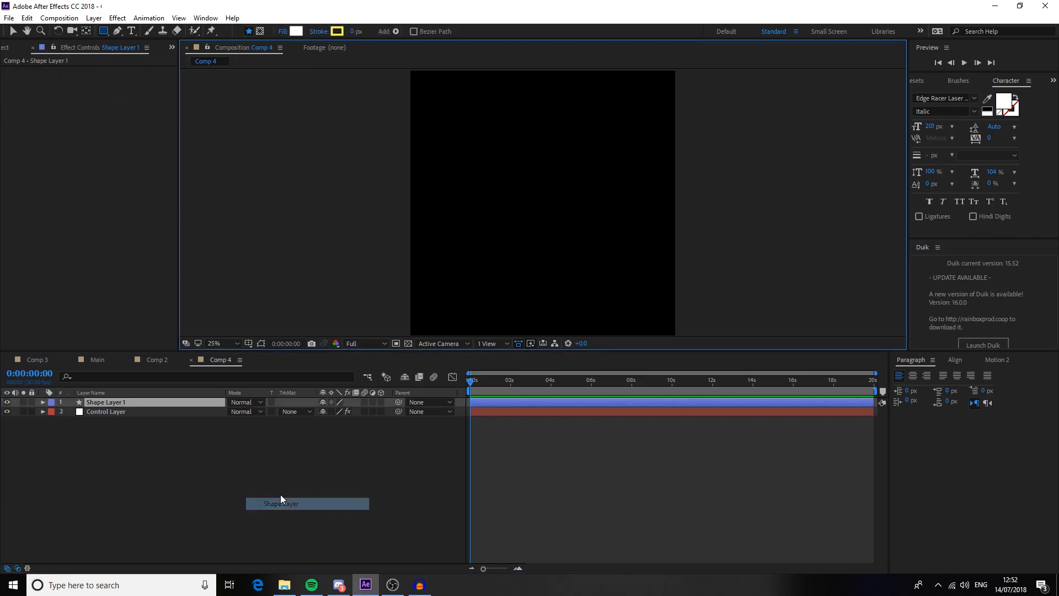
- Add a rectangle path and a stroke to the contents of Shape Layer 1
left_click(43, 402)
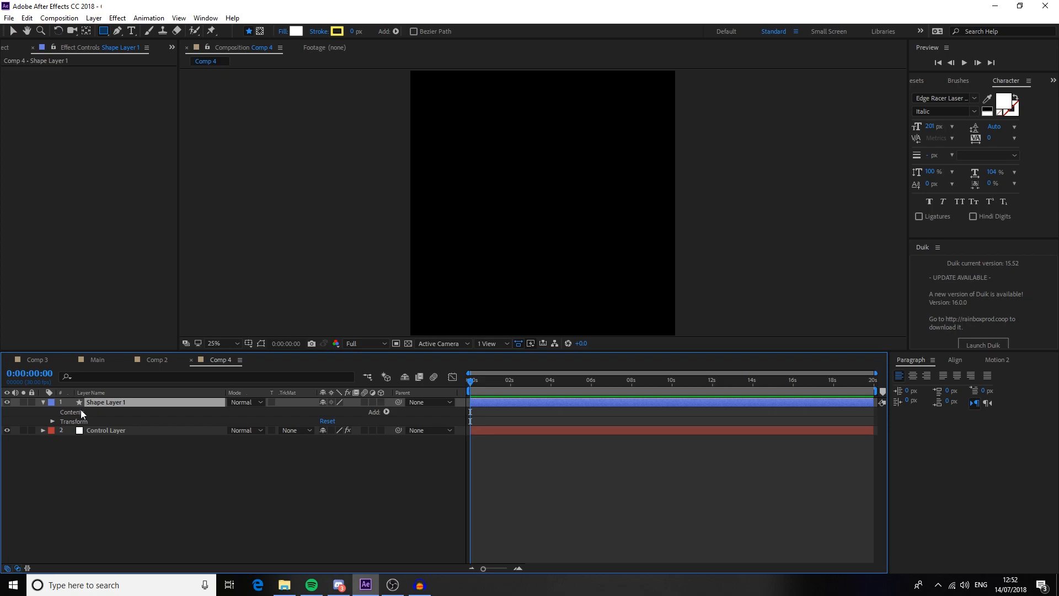
left_click(387, 412)
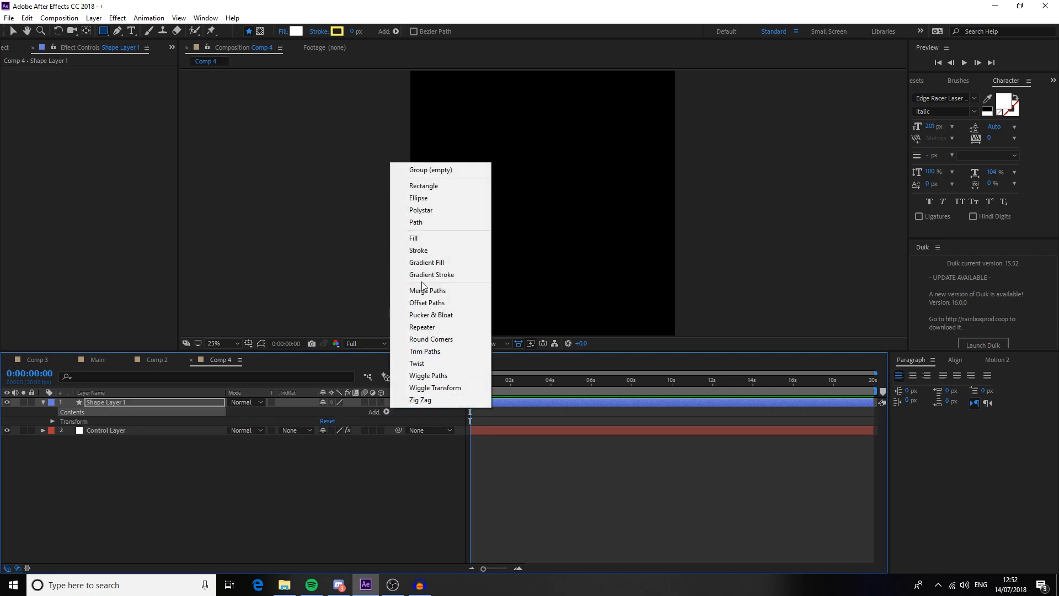
left_click(431, 199)
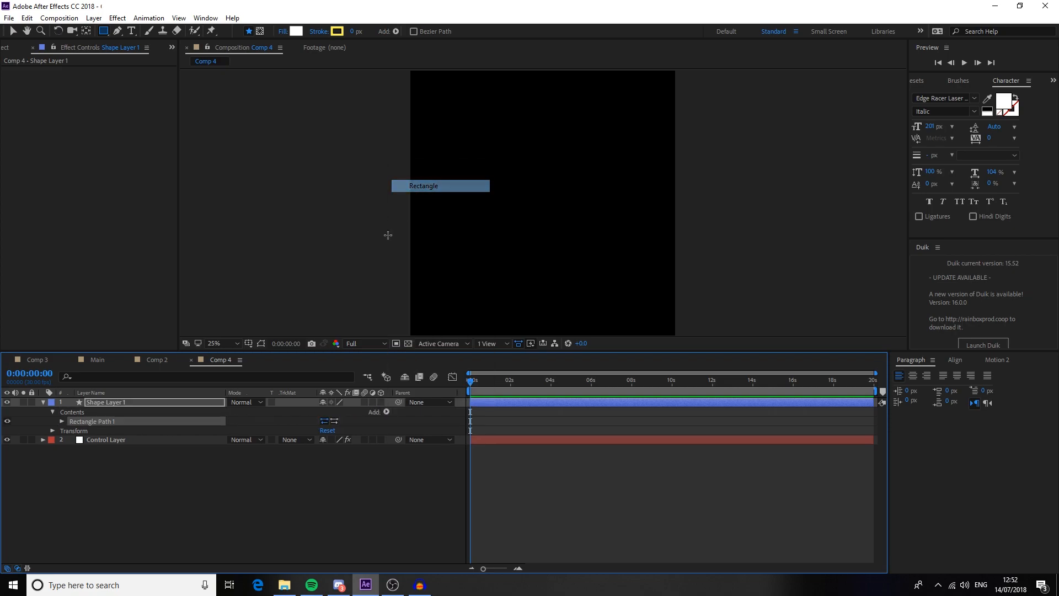
left_click(61, 422)
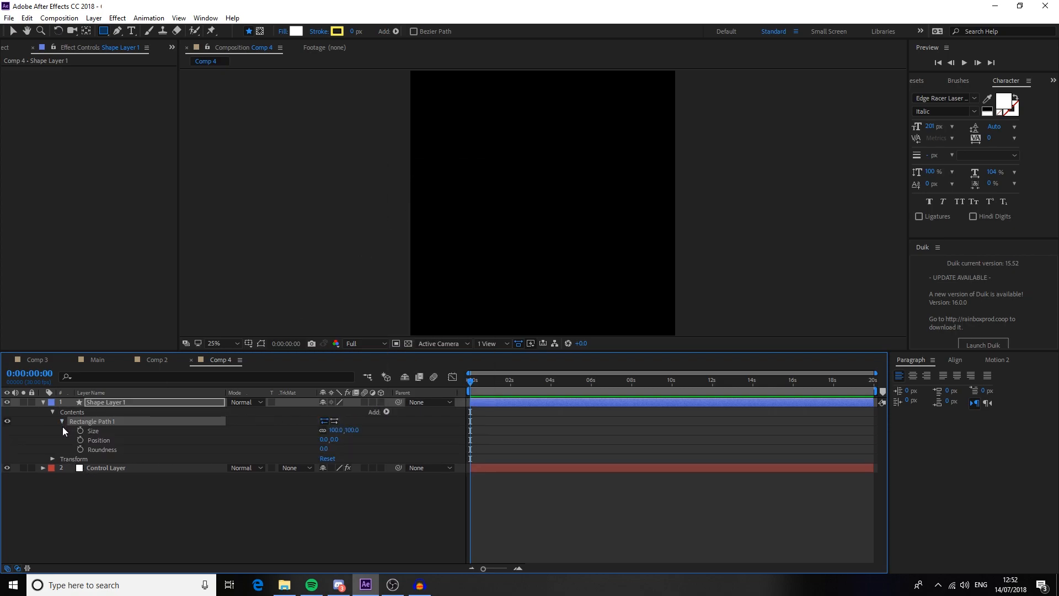
left_click(383, 411)
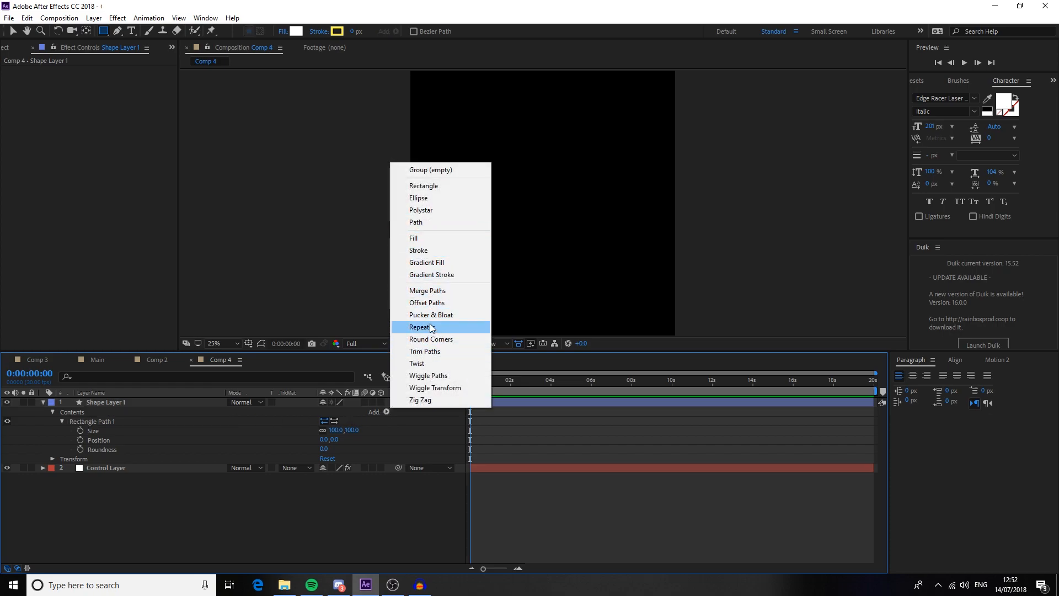
left_click(422, 250)
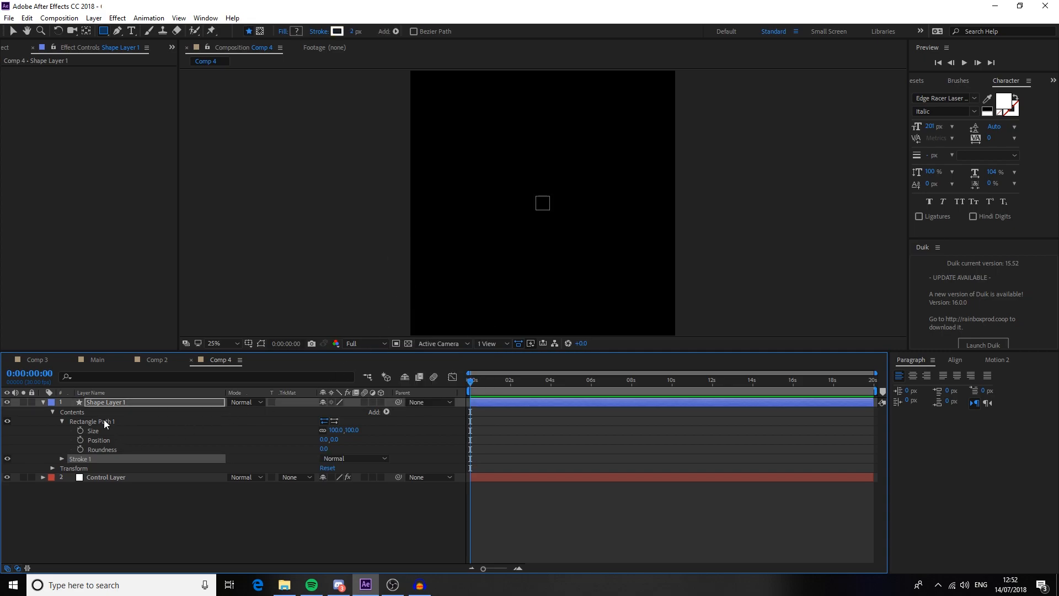
- Start an expression on Rectangle Path 1's Position that defines unit_length as the Control Layer's Unit Length slider
left_click(104, 441)
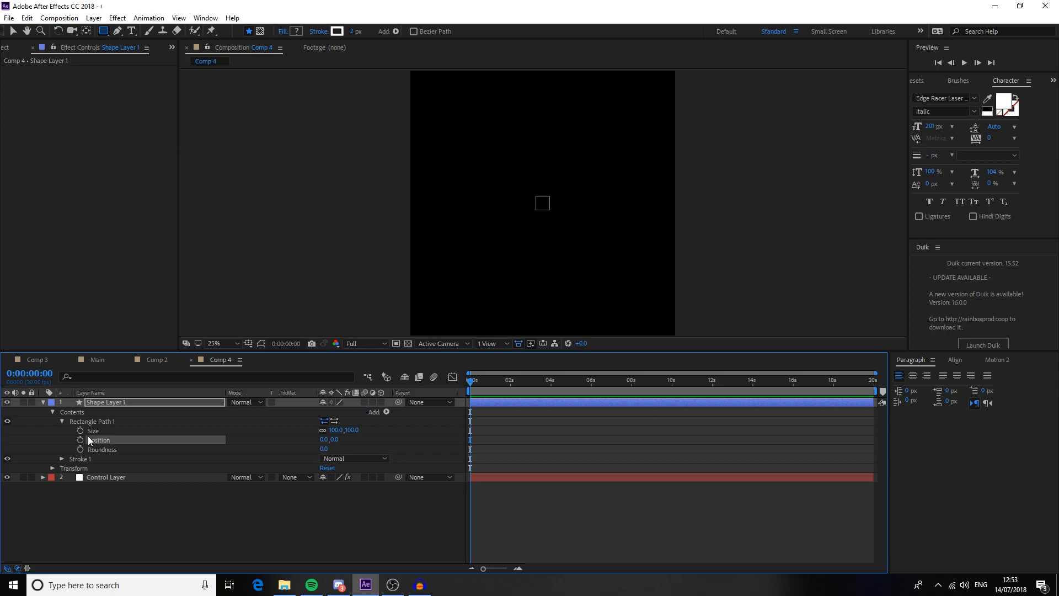
left_click(80, 440, "alt")
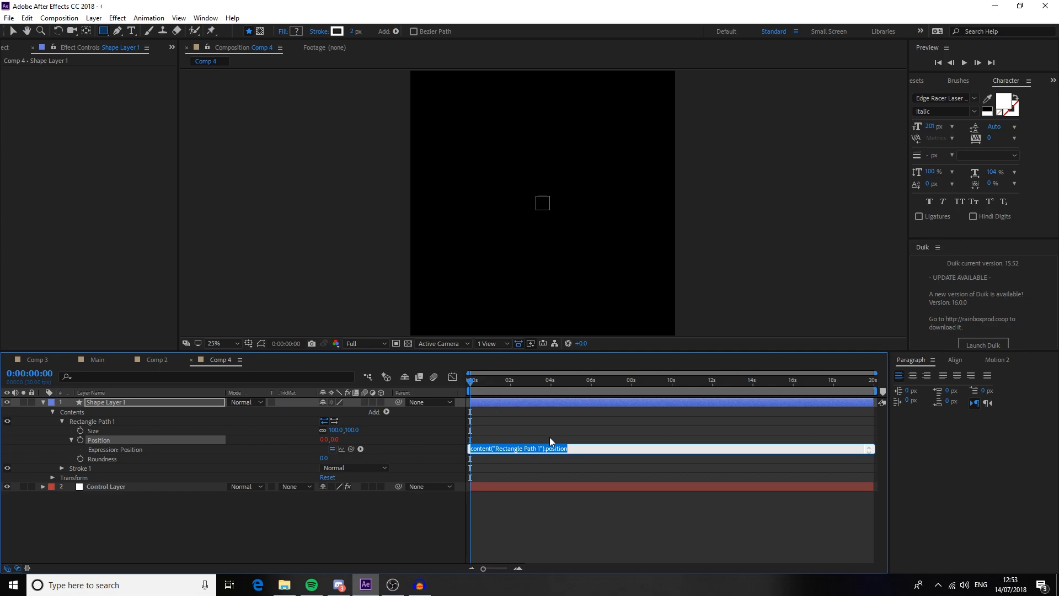
type("unit")
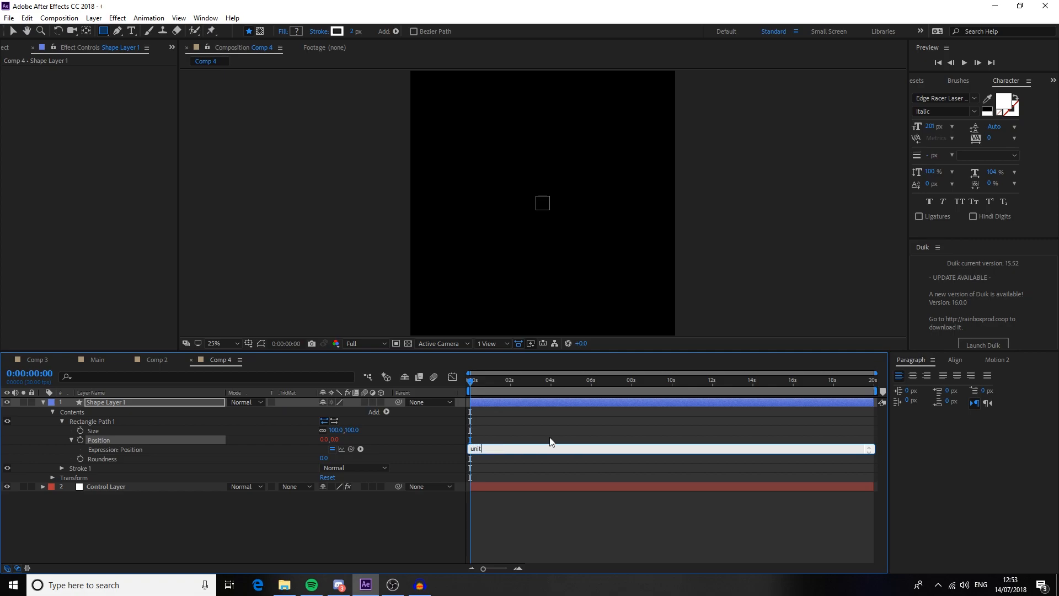
type("_length =")
left_click(28, 491)
left_click(44, 486)
left_click(52, 496)
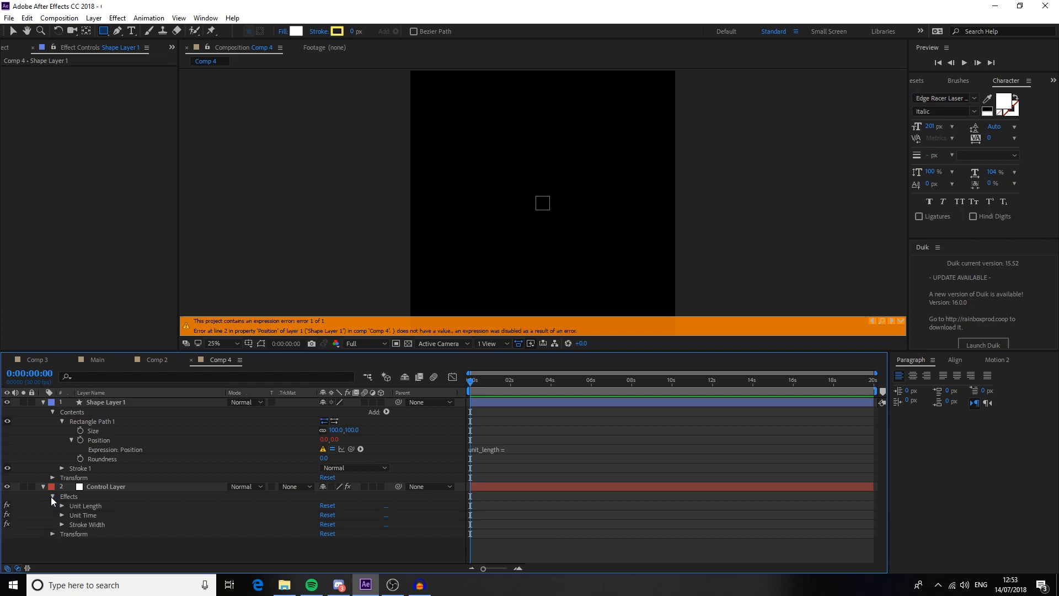
left_click(62, 506)
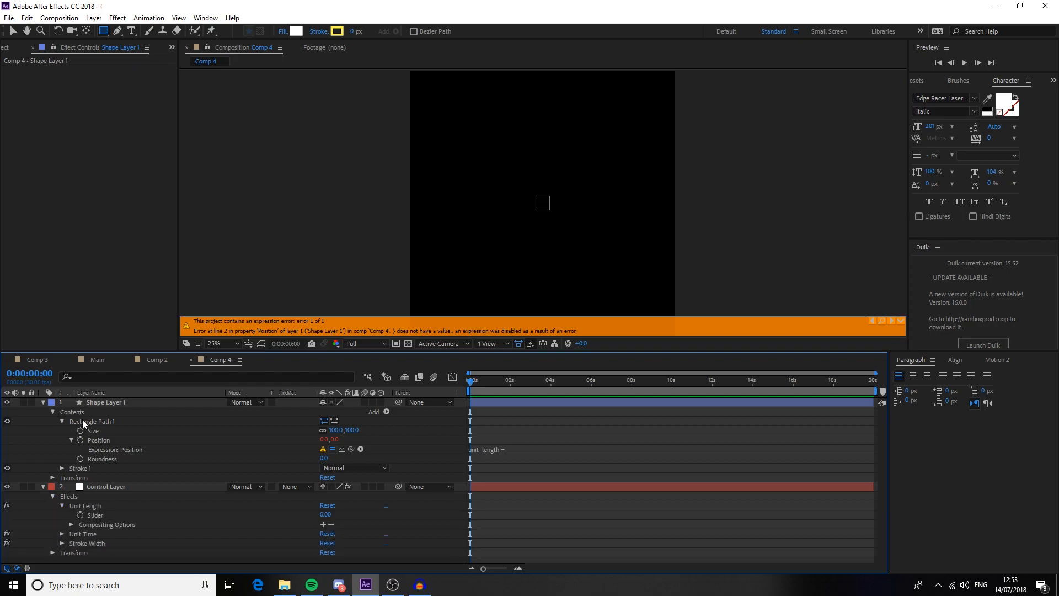
left_click(577, 448)
left_click(518, 449)
left_click_drag(351, 449, 88, 519)
left_click(682, 446)
type(";")
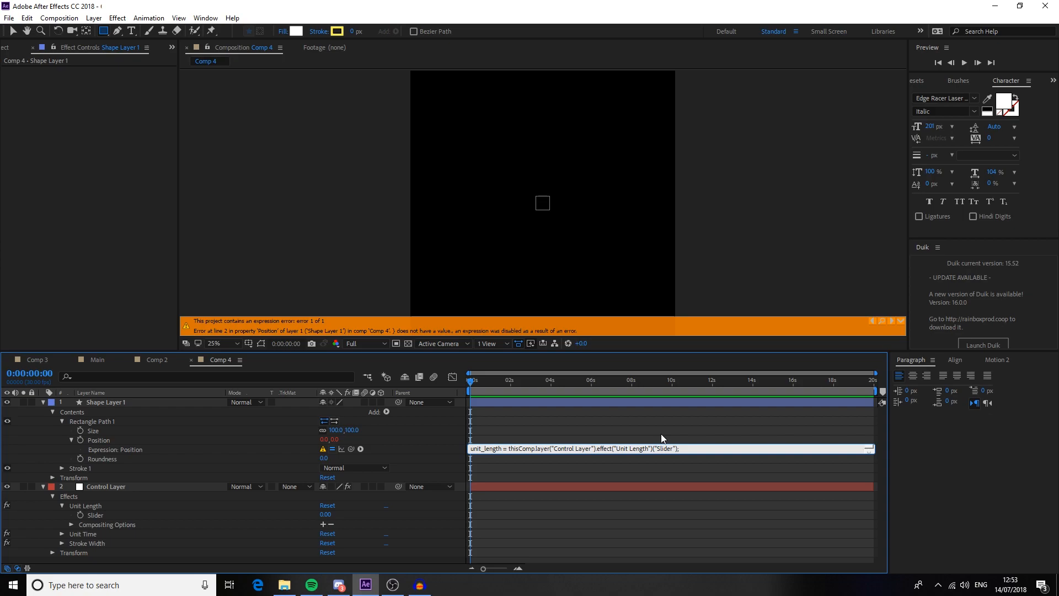
key("Return")
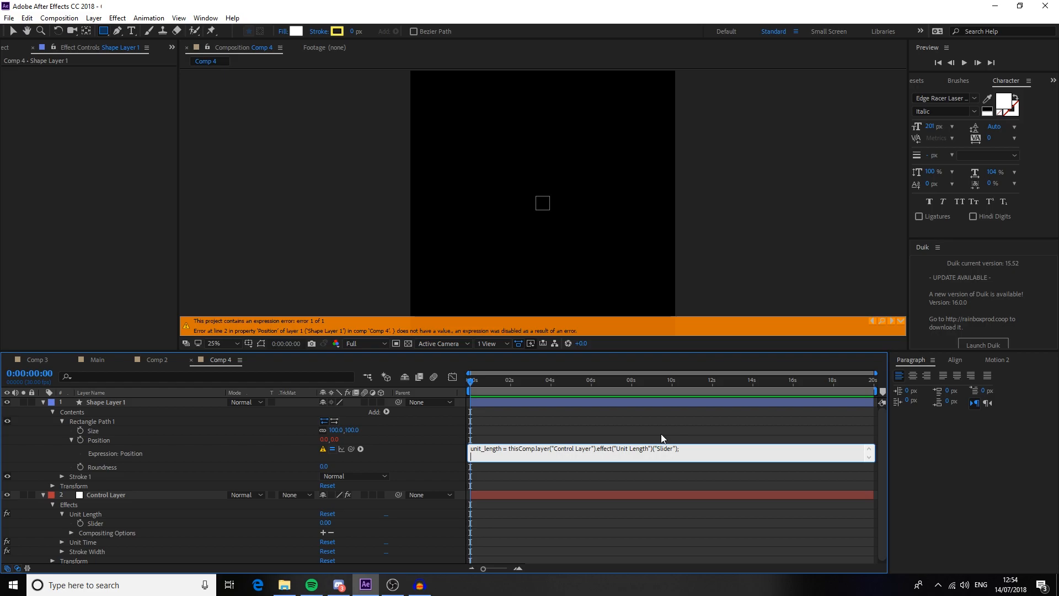
- Add the line "dir = Math.pow(-1, index);" to the Position expression
type("dir = Math.pow")
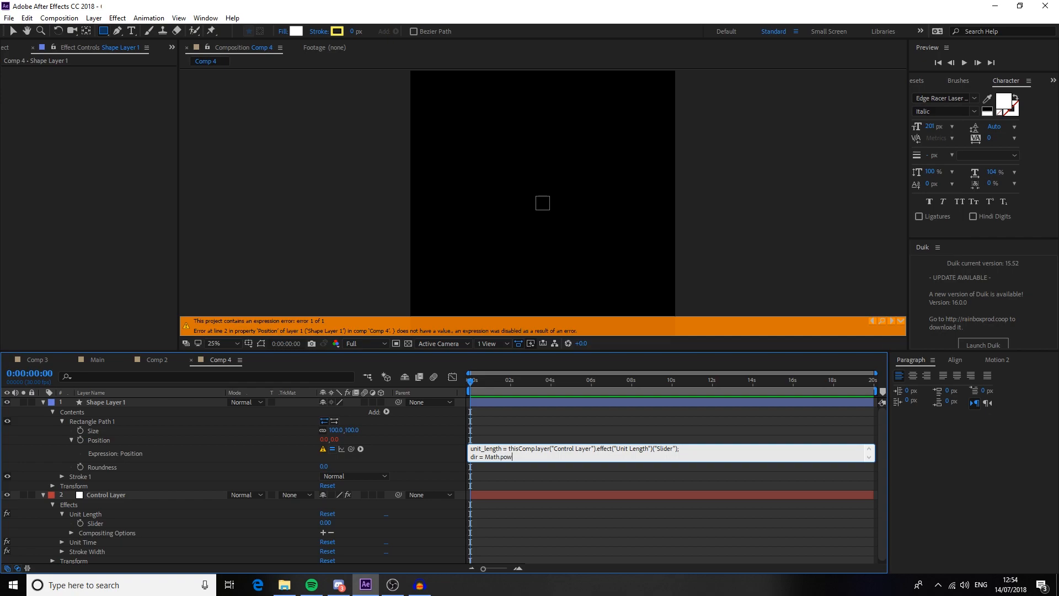
type("(-1,")
type("dex);")
key("Return")
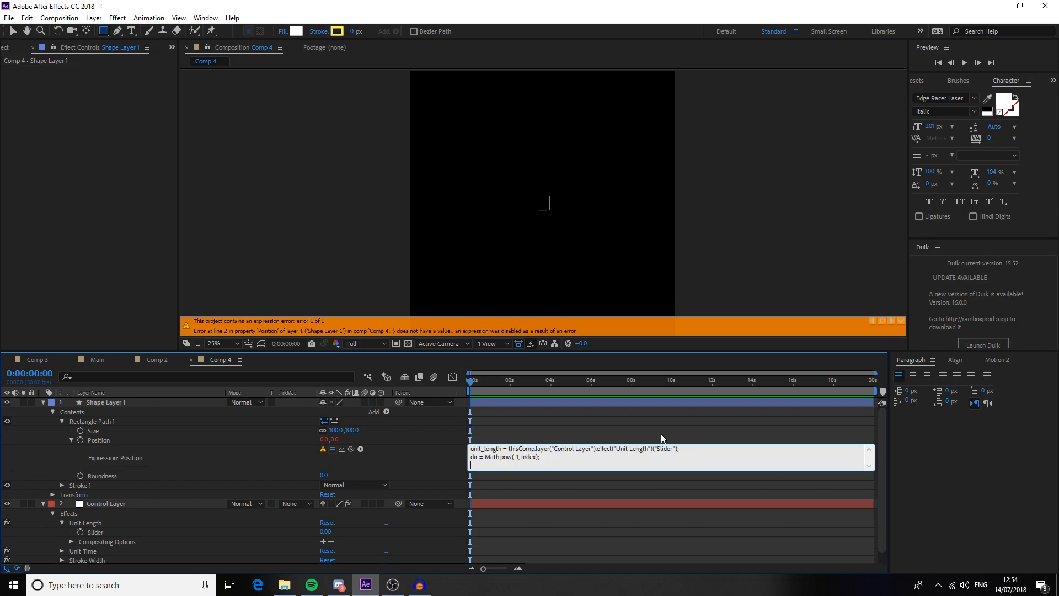
- Add the line "adj_centre = - unit_length / 4;" to the Position expression
type("adj")
type("_cent")
type("re")
type(" =")
type("- uni")
type("t")
type("_leng")
type("th ")
type("* 4")
type("/ 4")
type(";")
key("Return")
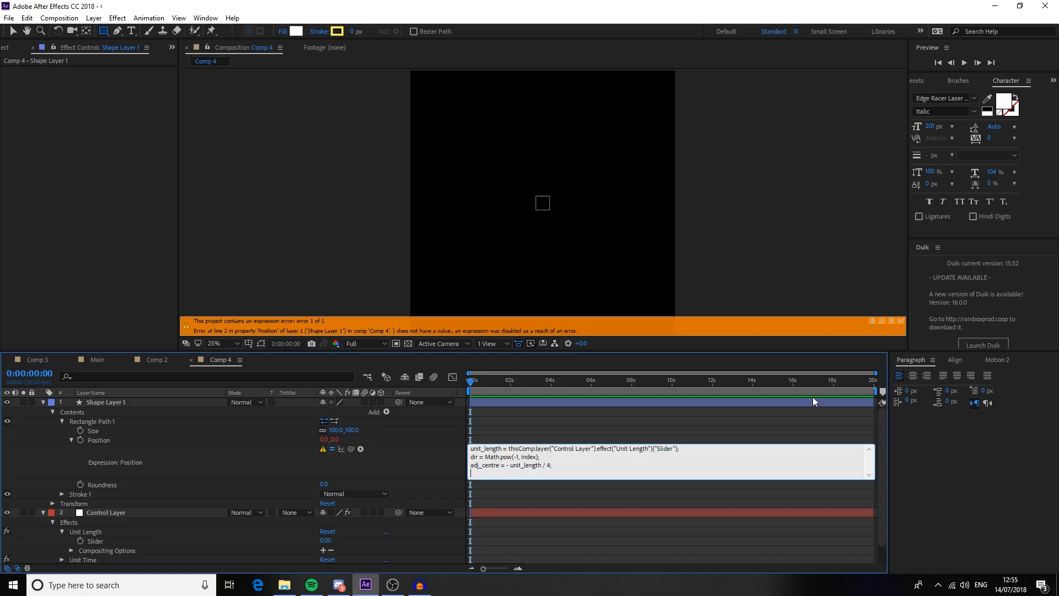
- Finish the Position expression with "pos = adj_centre + dir * (unit_length / 4);" and the output "[pos, pos]"
type("pos = adj_centre + dir")
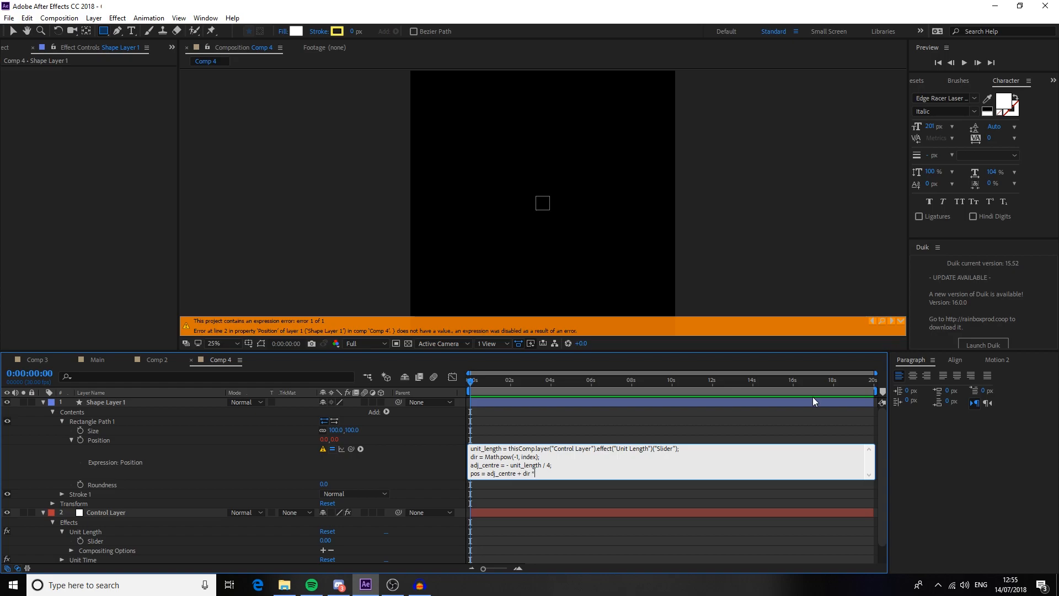
type(" * (unit_length / 4);")
key("Return")
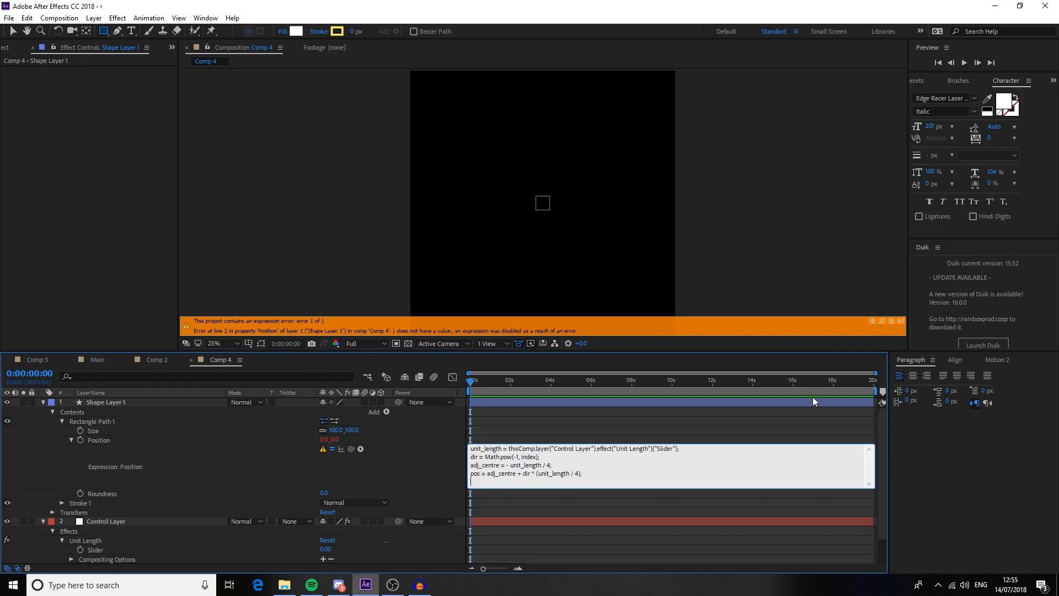
type("[pos, pos")
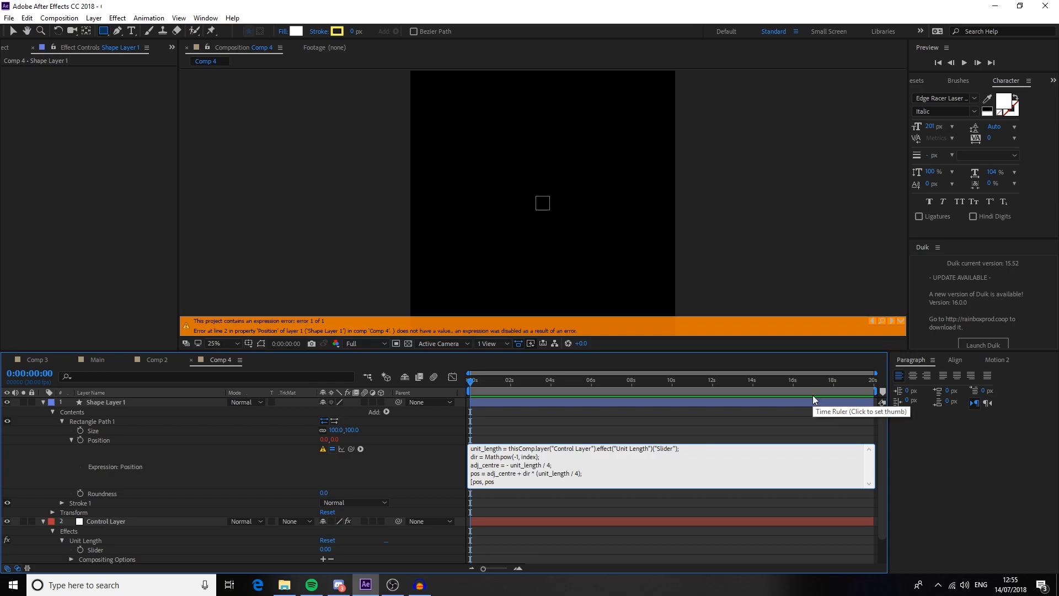
type("]")
scroll(277, 462, "down", 1)
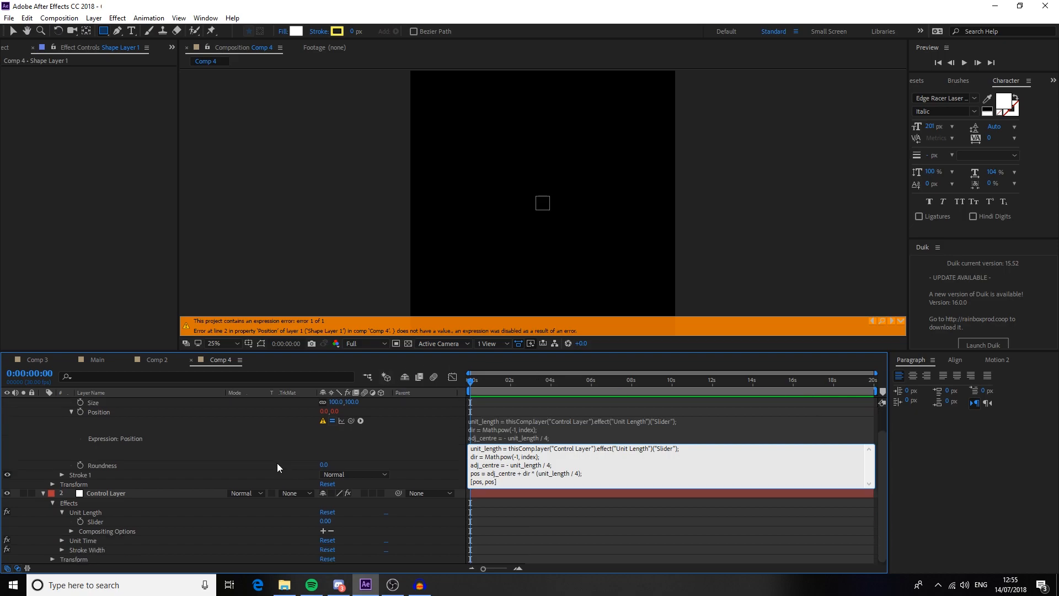
left_click(256, 441)
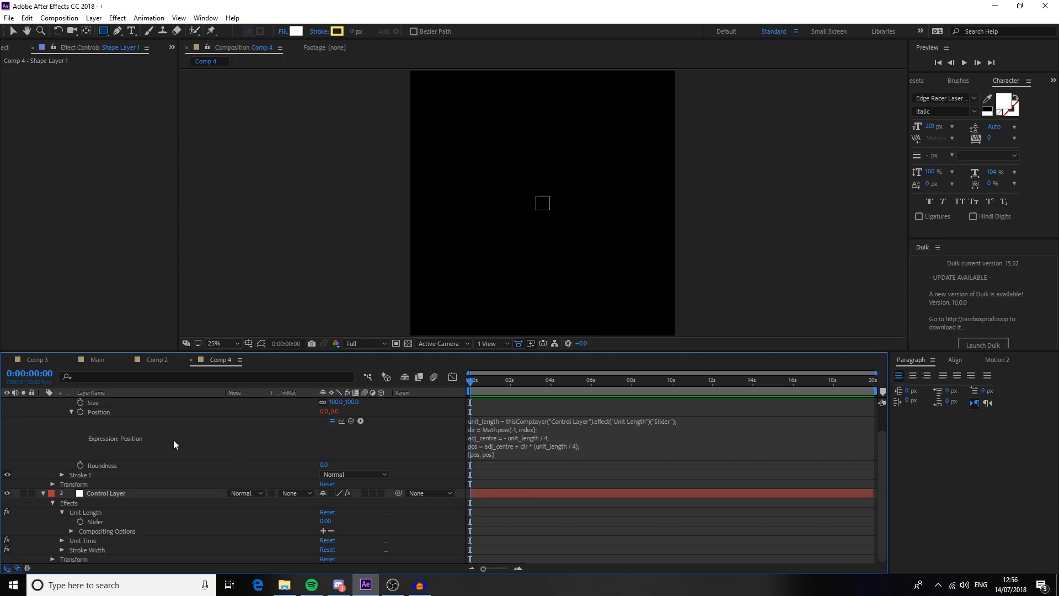
left_click(70, 412)
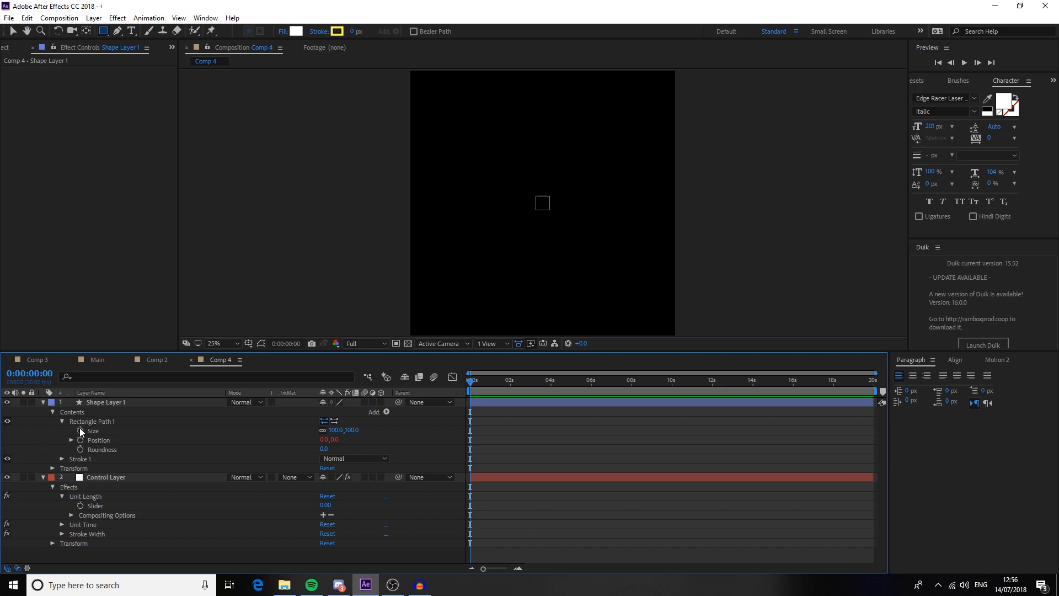
- Start an expression on Rectangle Path 1's Size that defines unit_length as the Control Layer's Unit Length slider
left_click(80, 430, "alt")
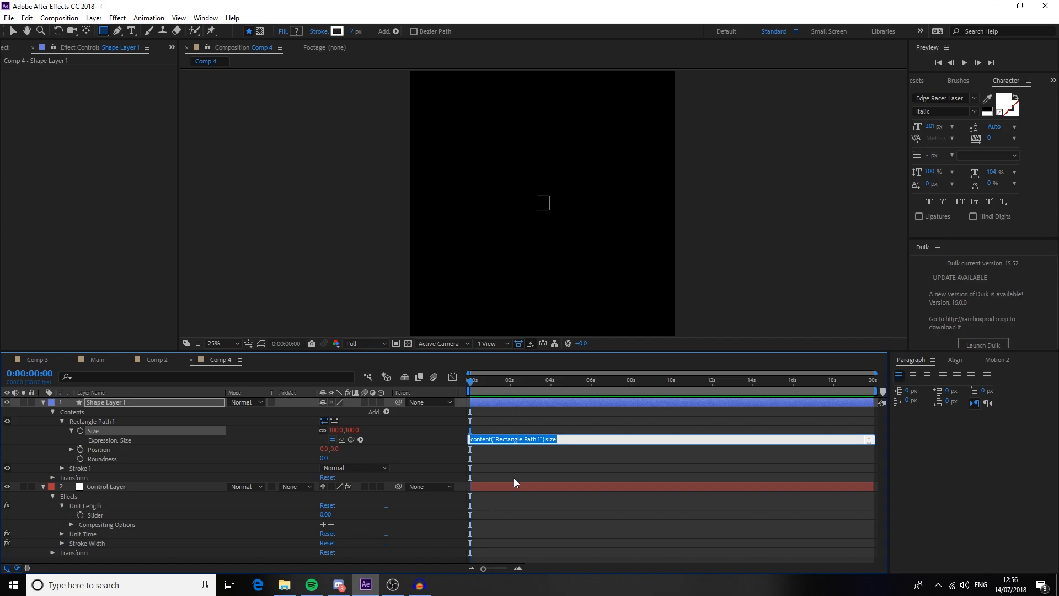
type("unit_")
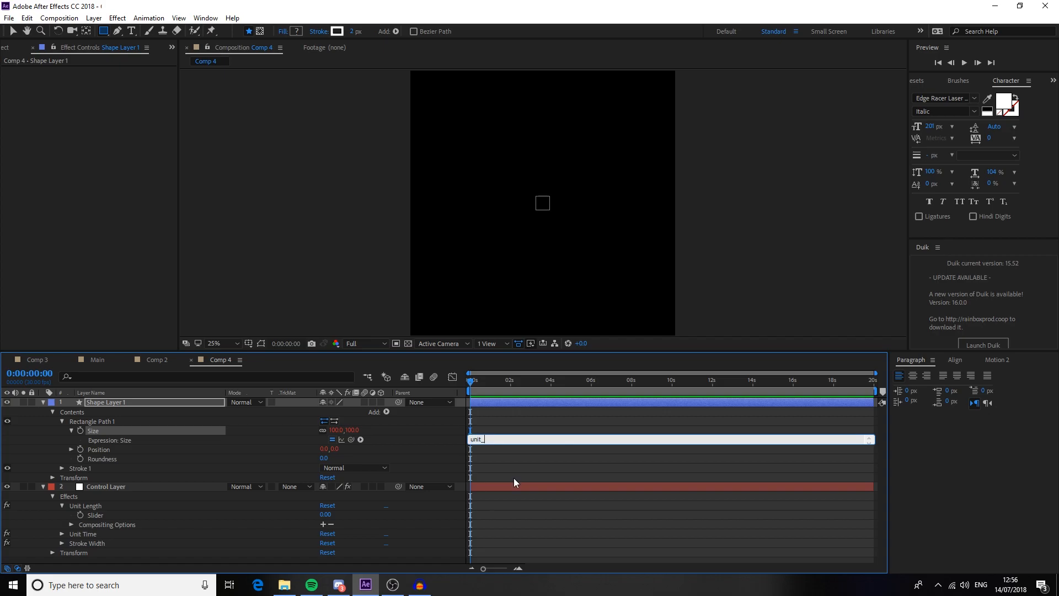
type("length =")
left_click_drag(351, 439, 96, 513)
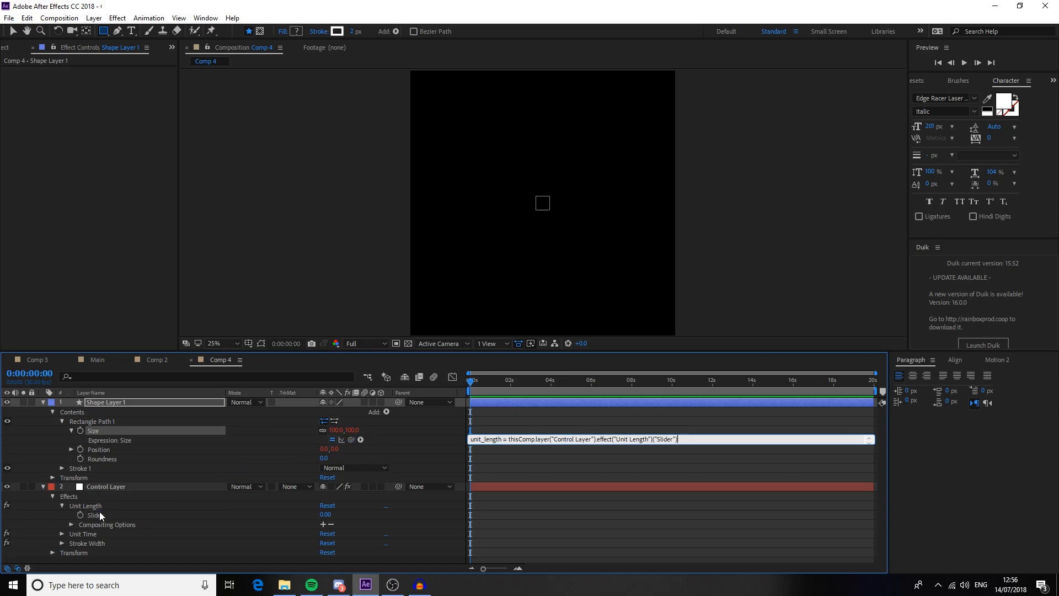
type(";")
key("Return")
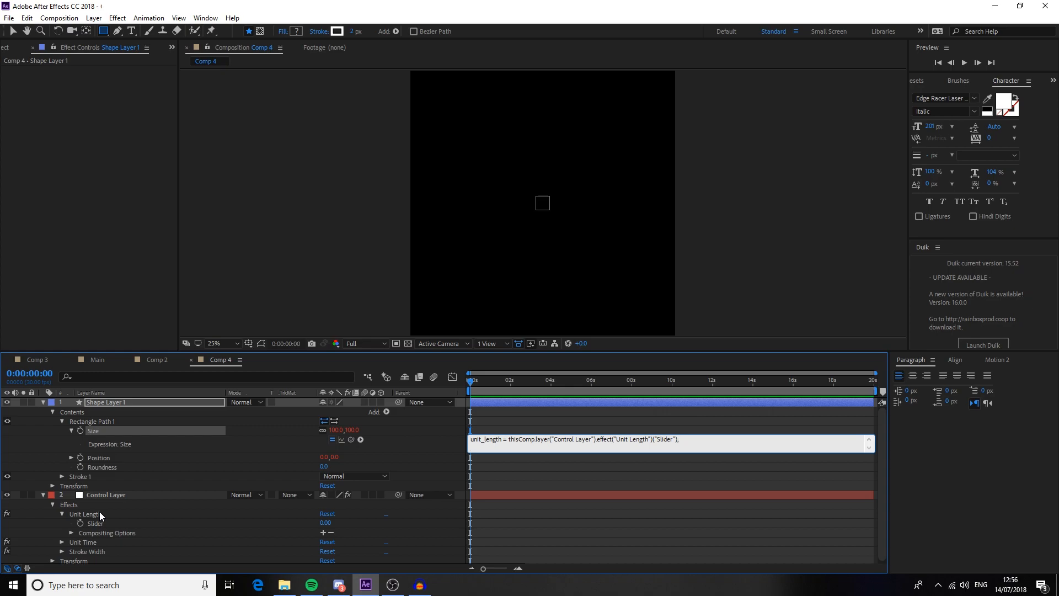
- Finish the Size expression with "length = index * unit_length;" and the output "[length, length]"
type("length = index *")
type("unit_length;")
key("Return")
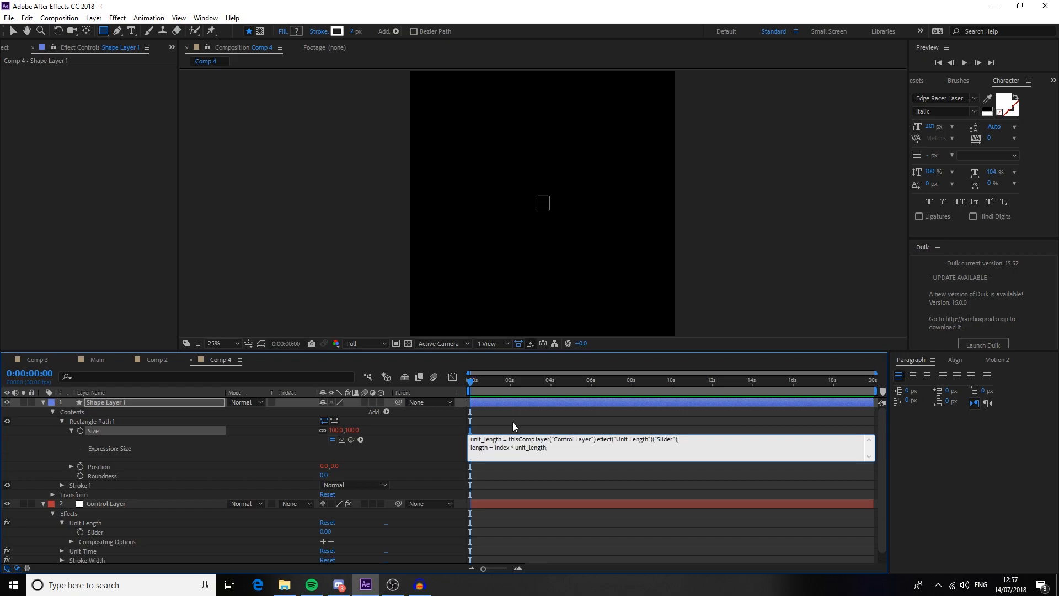
type("[length, length")
left_click(71, 430)
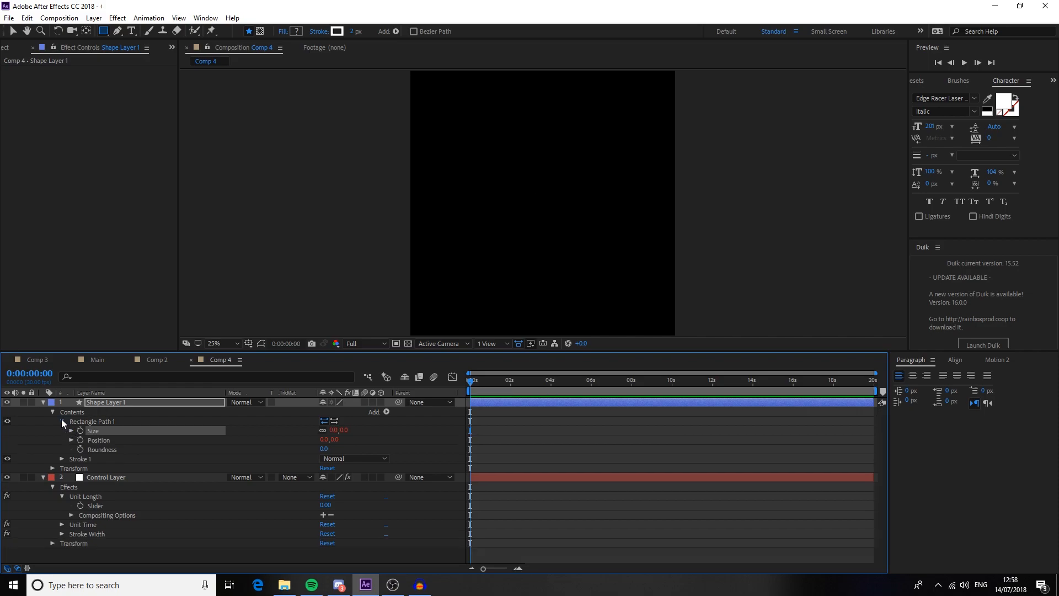
- Link Stroke 1's Stroke Width by expression to the Control Layer's Stroke Width slider, and collapse the shape layer's contents
left_click(62, 420)
left_click(80, 428)
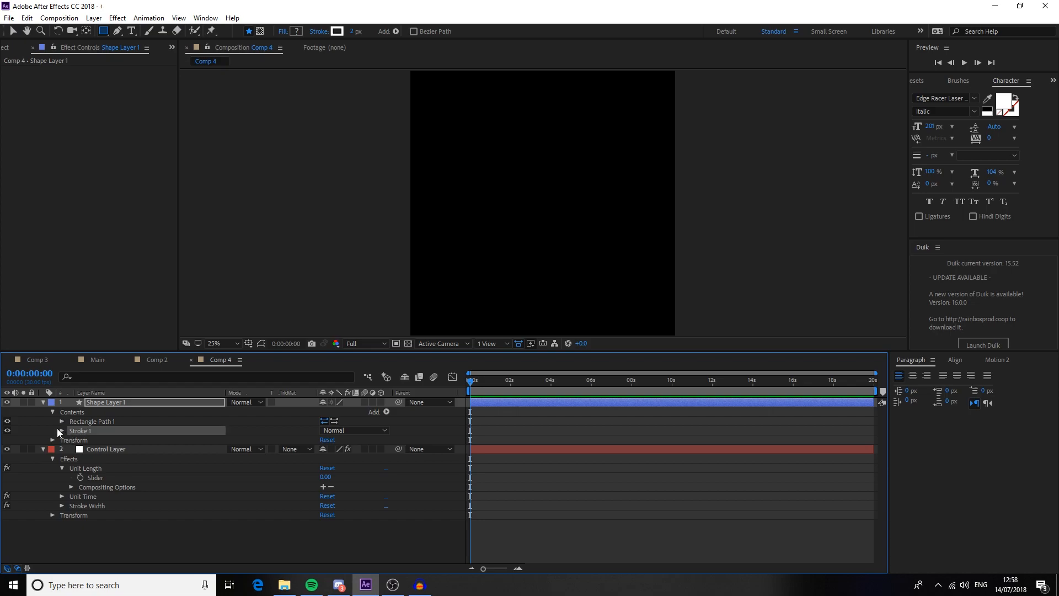
left_click(61, 431)
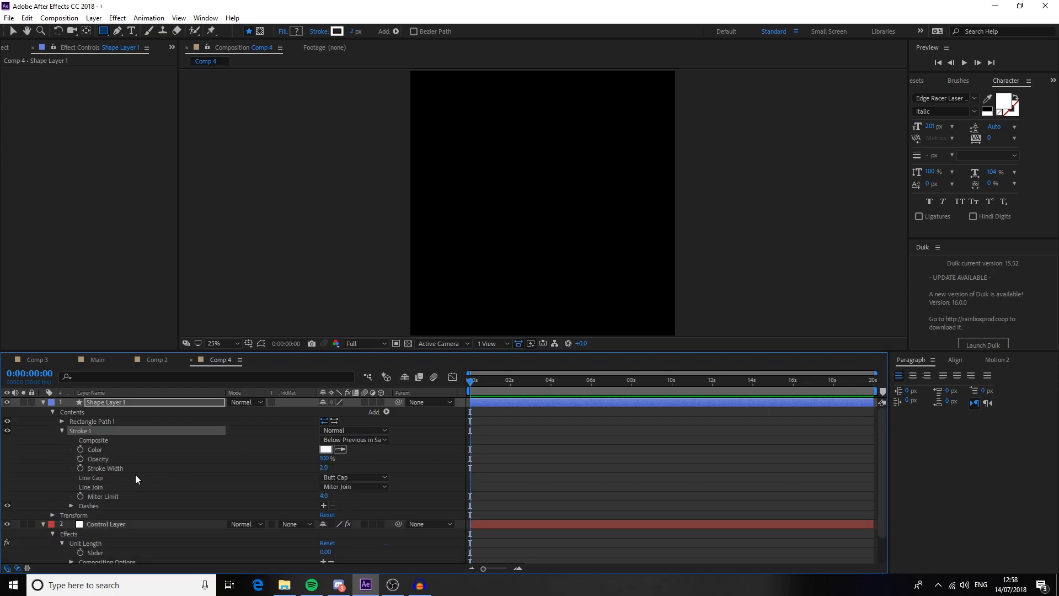
scroll(85, 512, "down", 2)
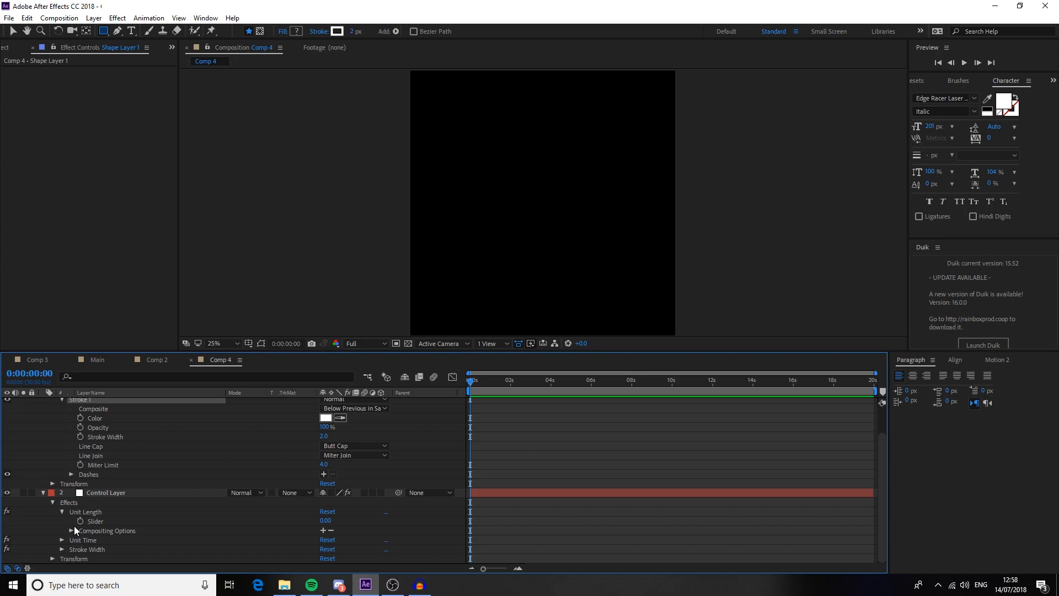
left_click(61, 511)
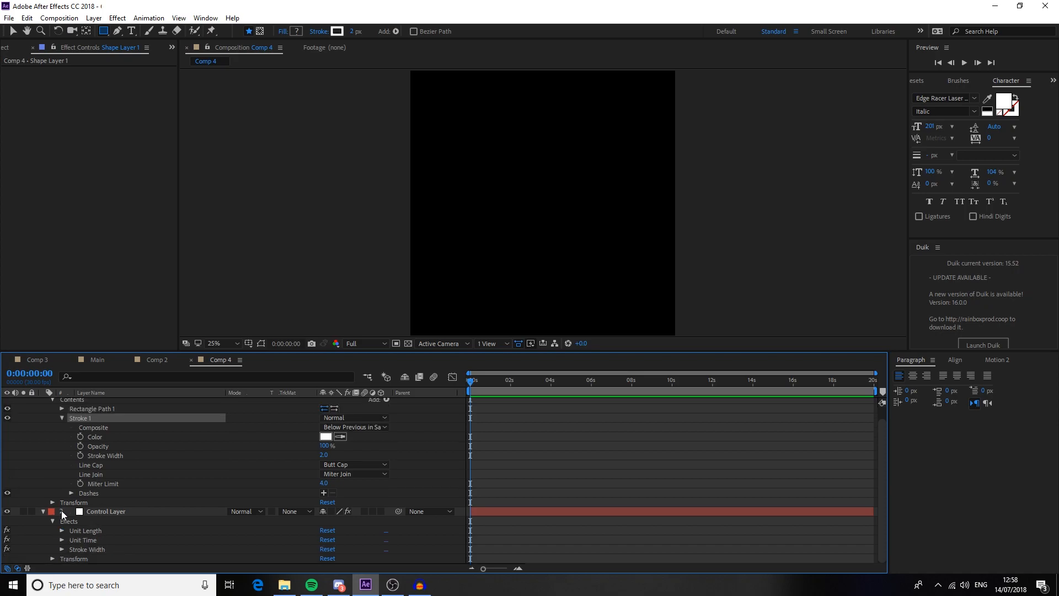
left_click(61, 549)
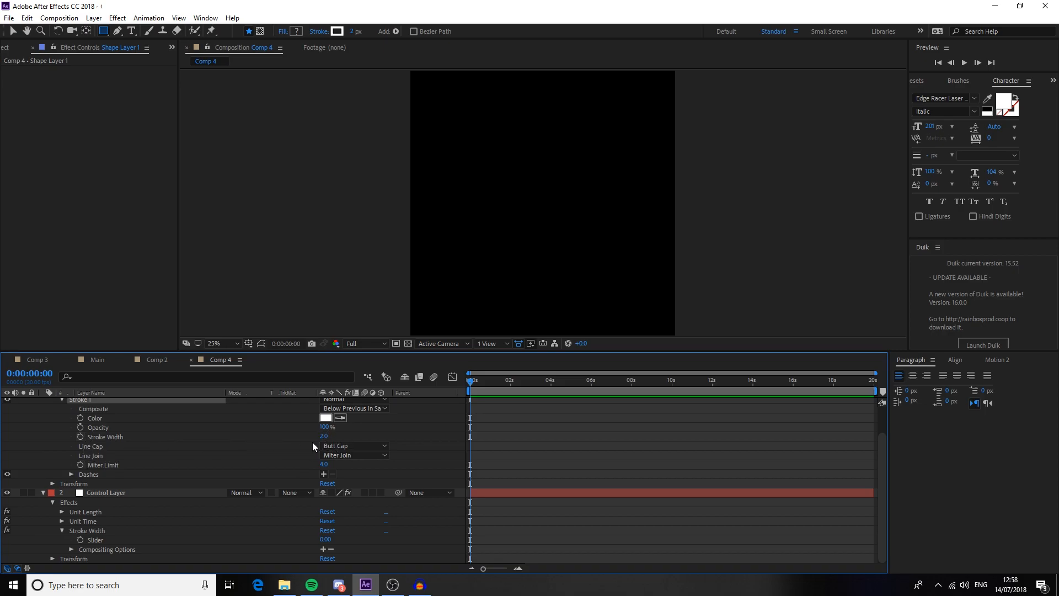
left_click(81, 437, "alt")
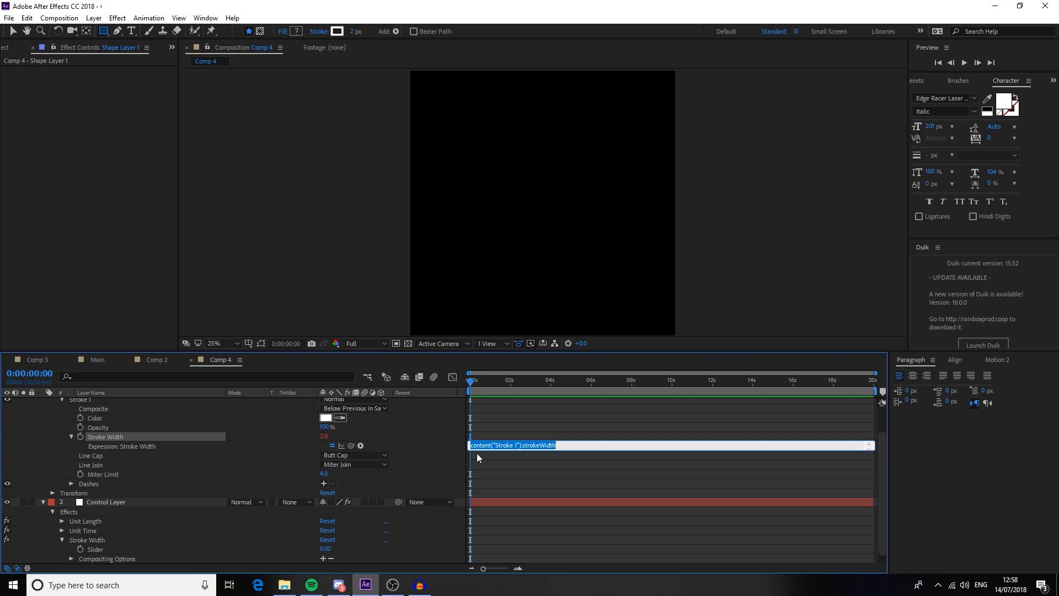
left_click_drag(353, 445, 89, 547)
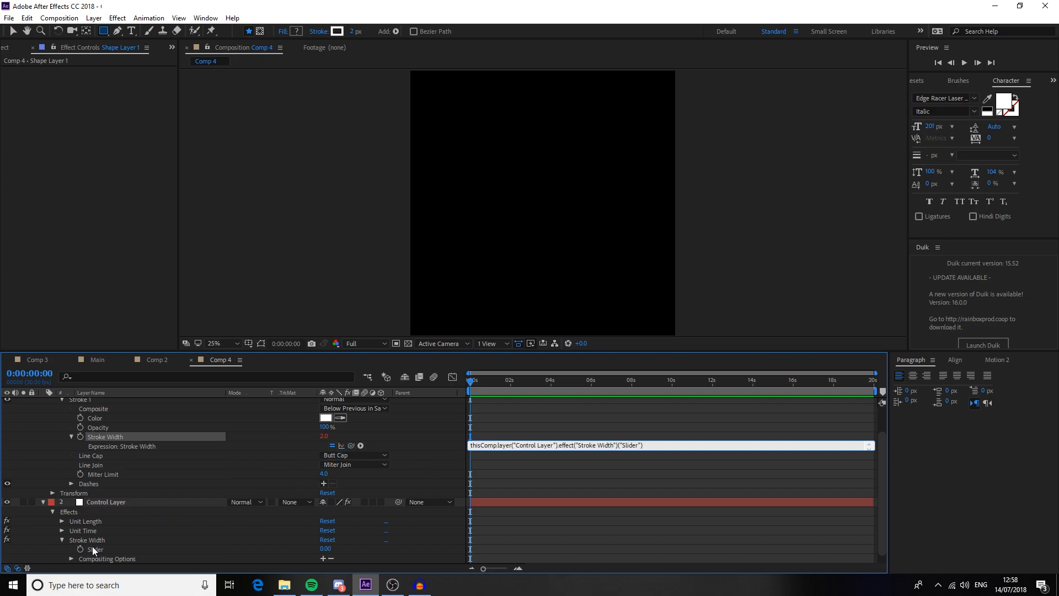
left_click(72, 438)
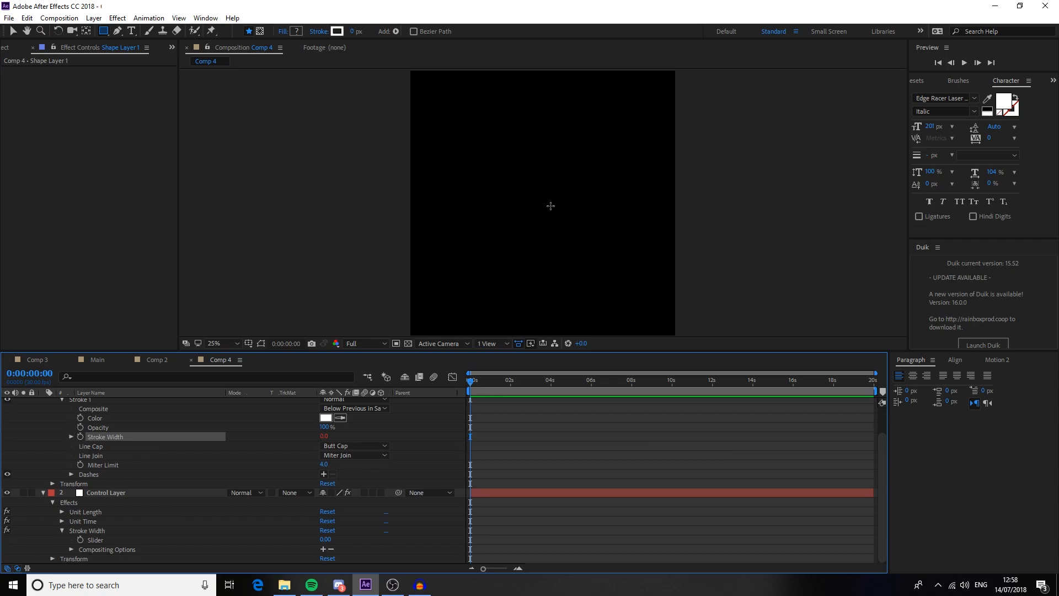
scroll(81, 429, "up", 3)
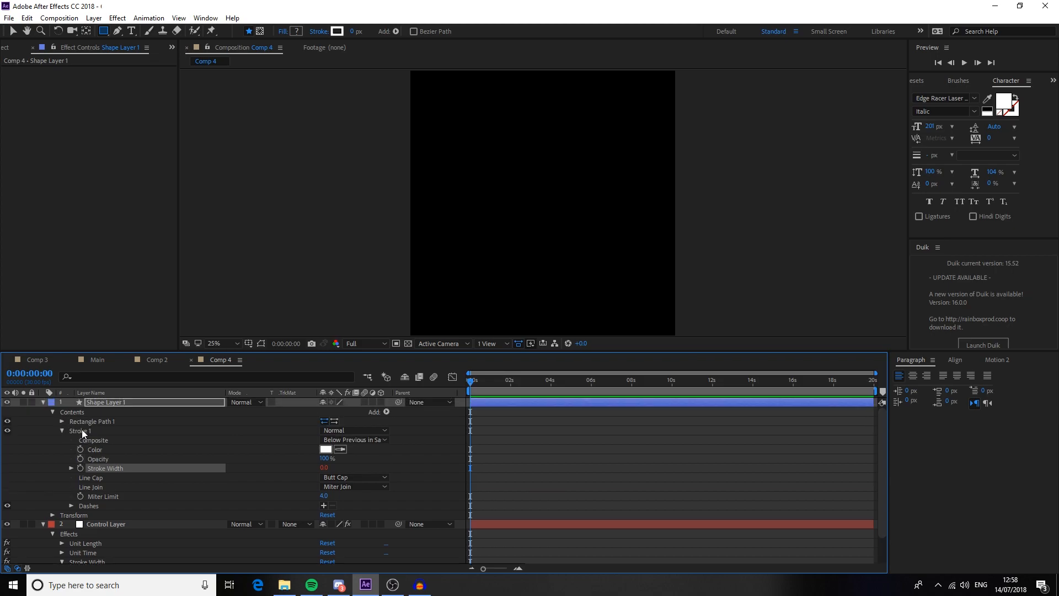
left_click(62, 430)
left_click(53, 412)
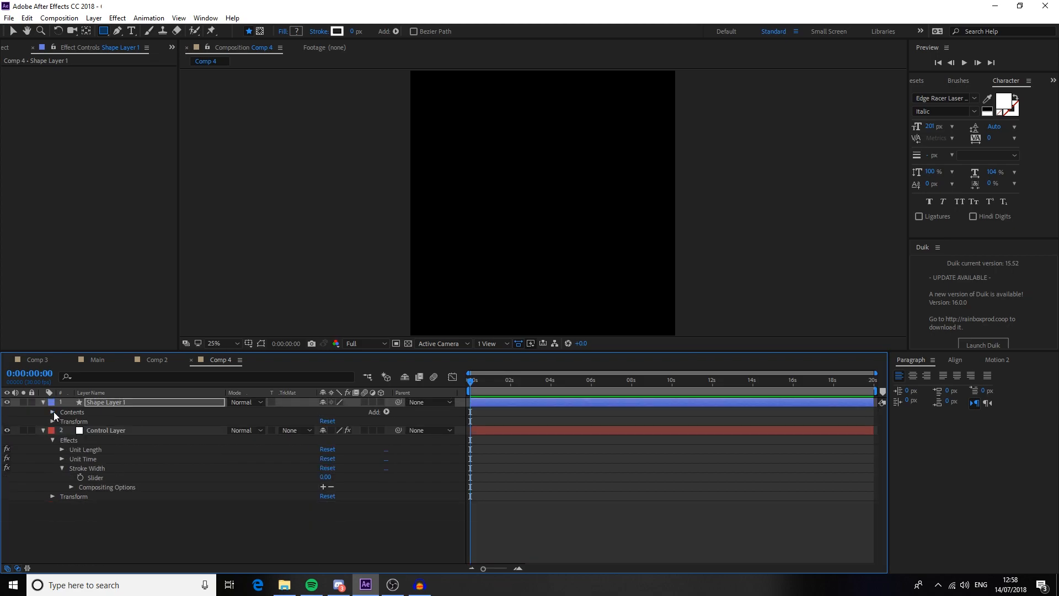
- Add Trim Paths to Shape Layer 1 and expand its properties
left_click(100, 522)
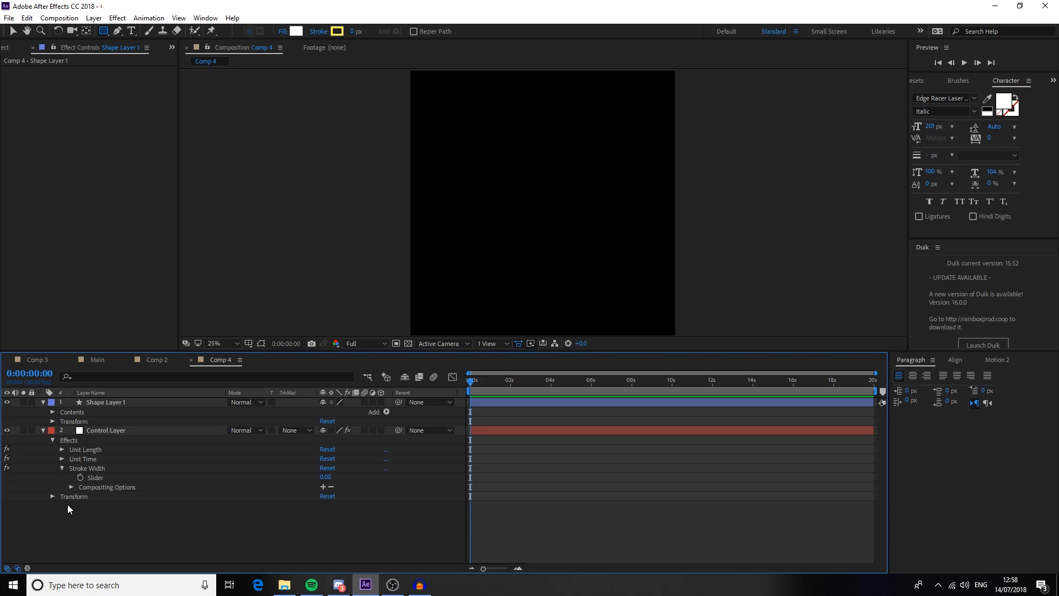
left_click(88, 402)
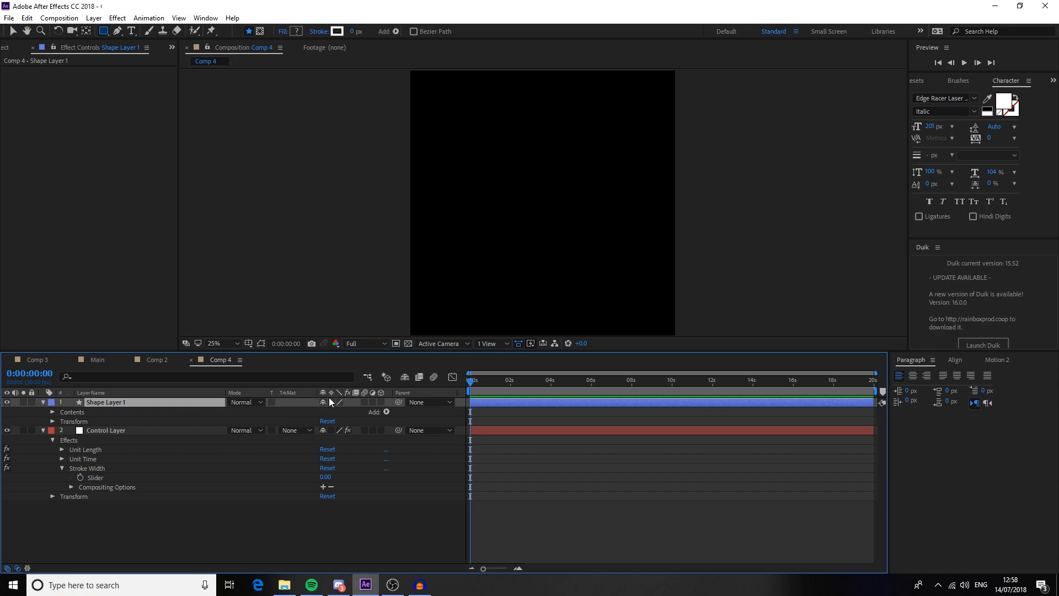
left_click(386, 412)
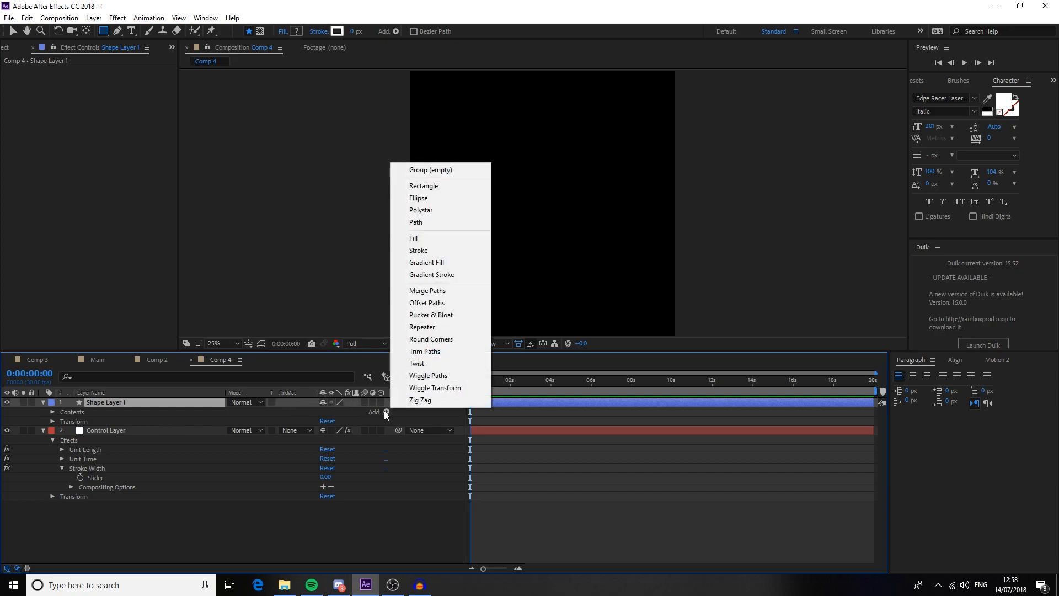
left_click(428, 351)
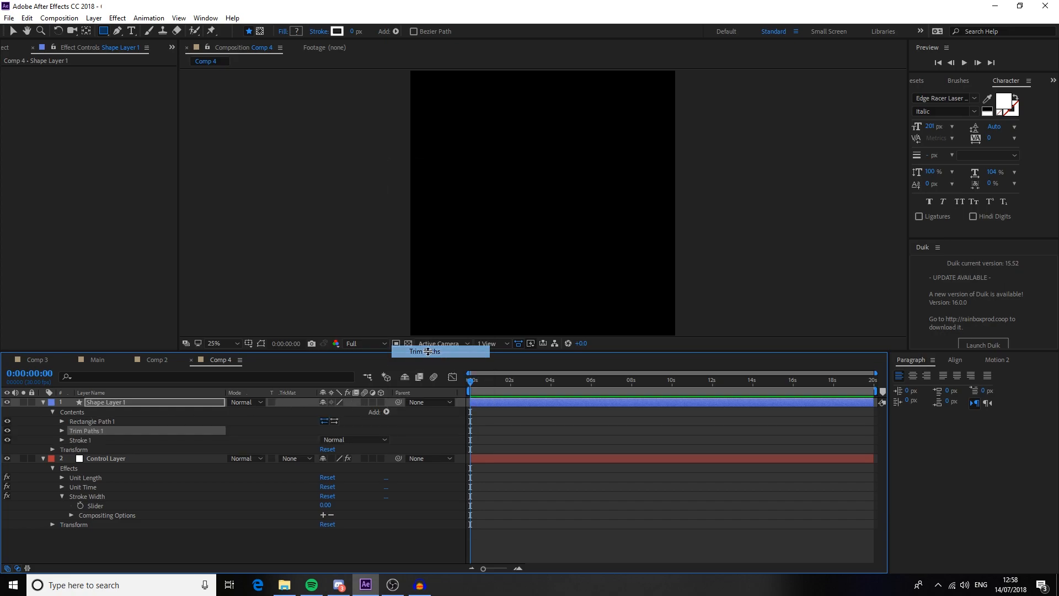
left_click(61, 430)
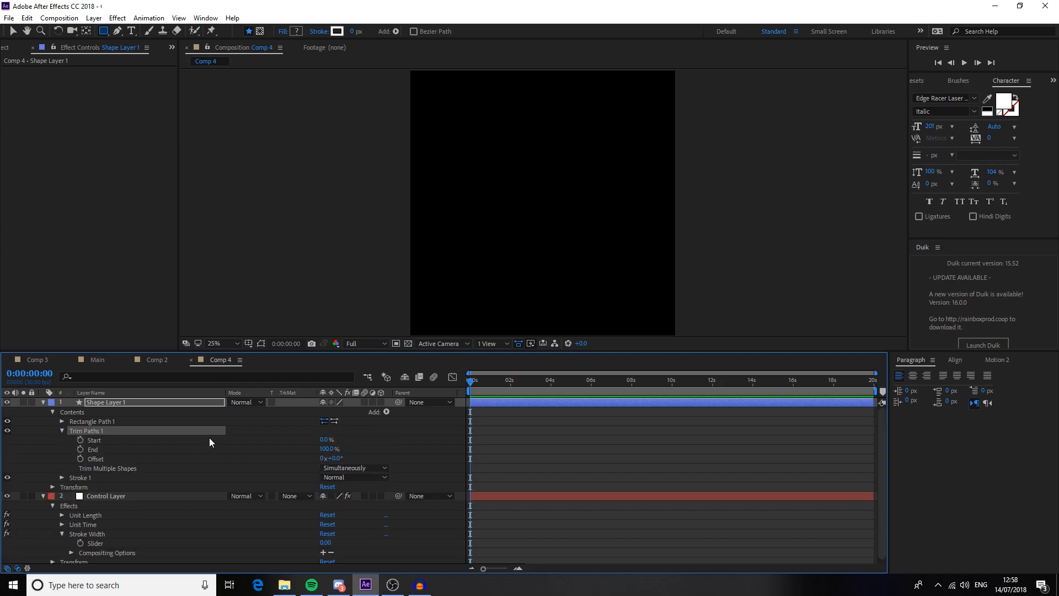
- Start an expression on Trim Paths 1's End that defines unit_time as the Control Layer's Unit Time slider
left_click(80, 450, "alt")
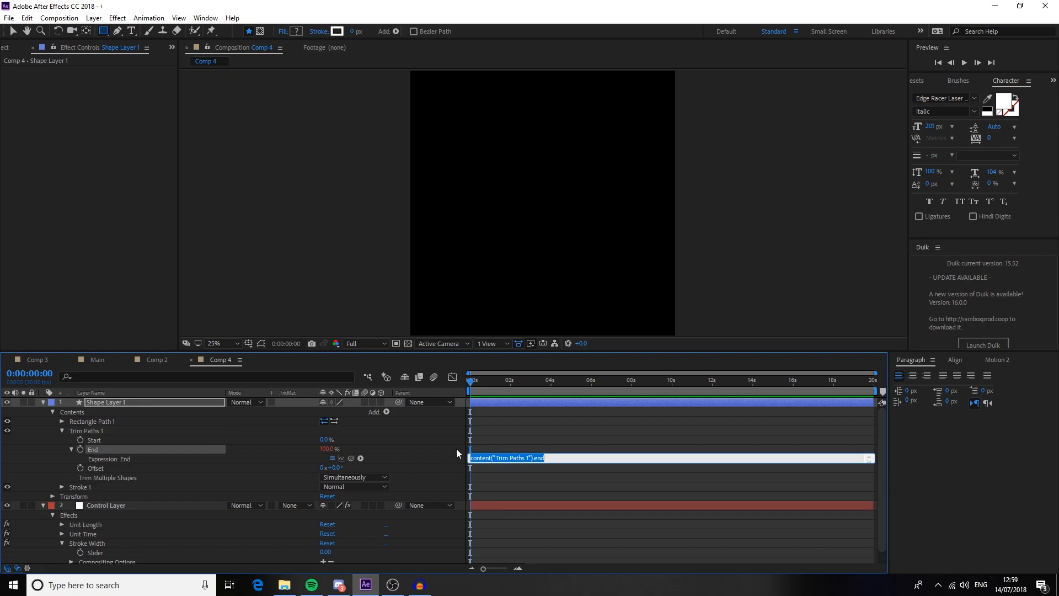
type("unit_time")
scroll(351, 454, "down", 1)
left_click(60, 530)
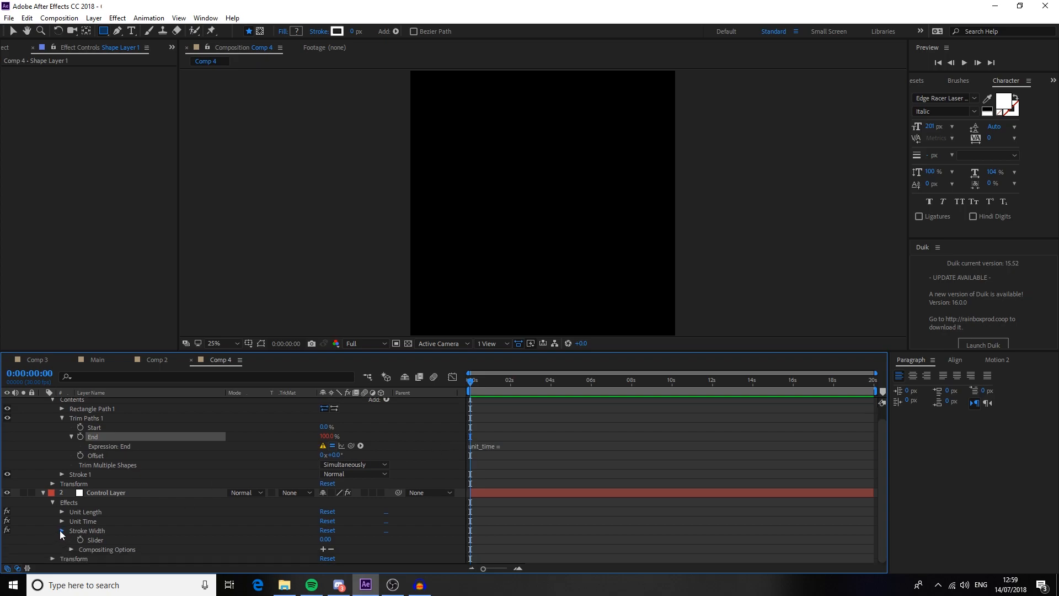
left_click(60, 531)
left_click(64, 533)
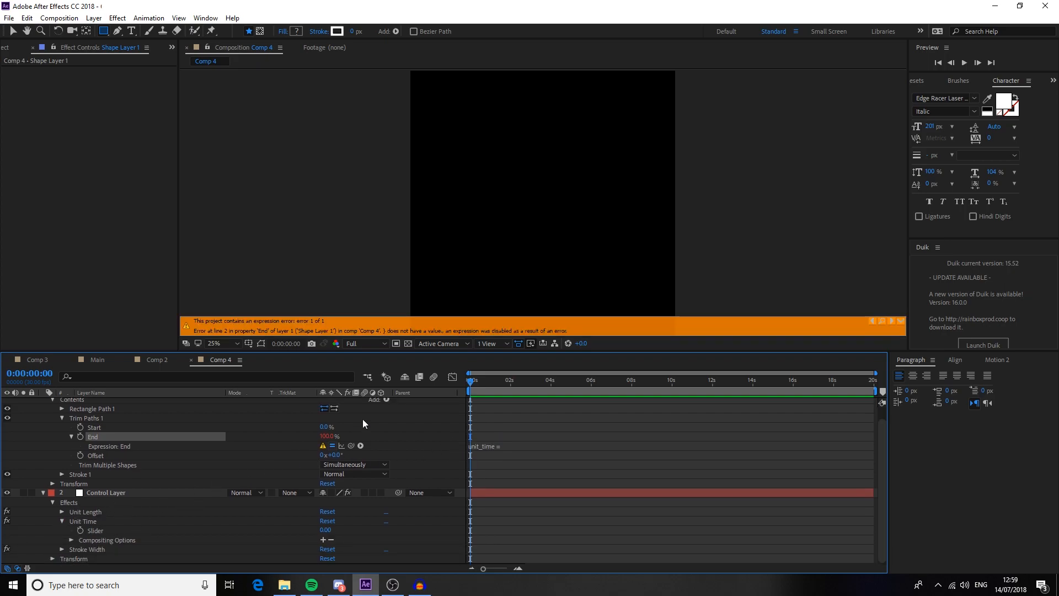
left_click(515, 447)
left_click(515, 446)
left_click_drag(352, 448, 93, 528)
type(";")
key("Return")
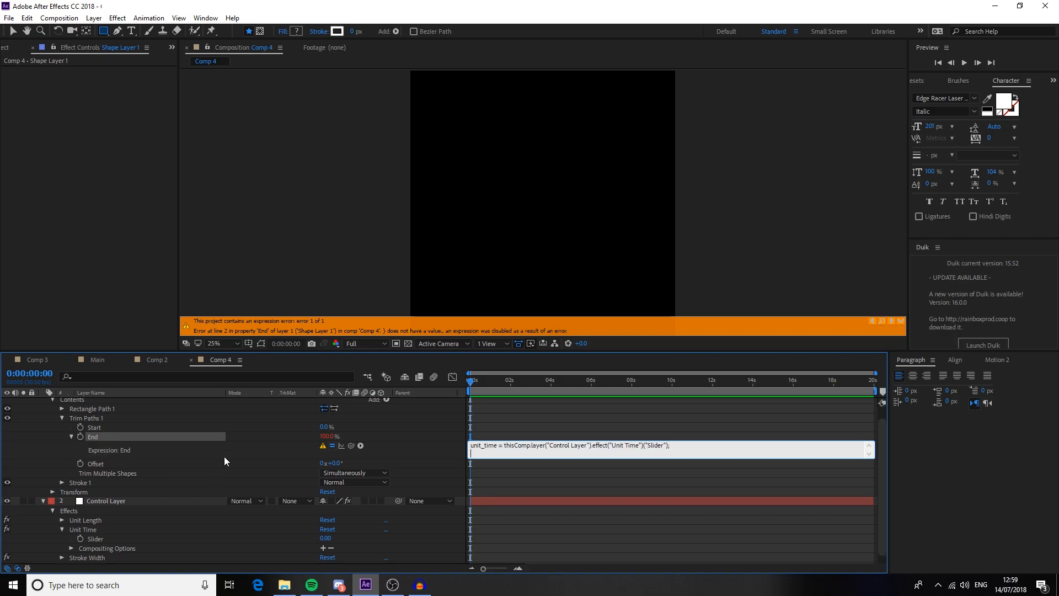
- Add the line "trim = ((time / unit_time) - (index - 1)) * 50;" to the End expression
type("trim = ((time / unit_time")
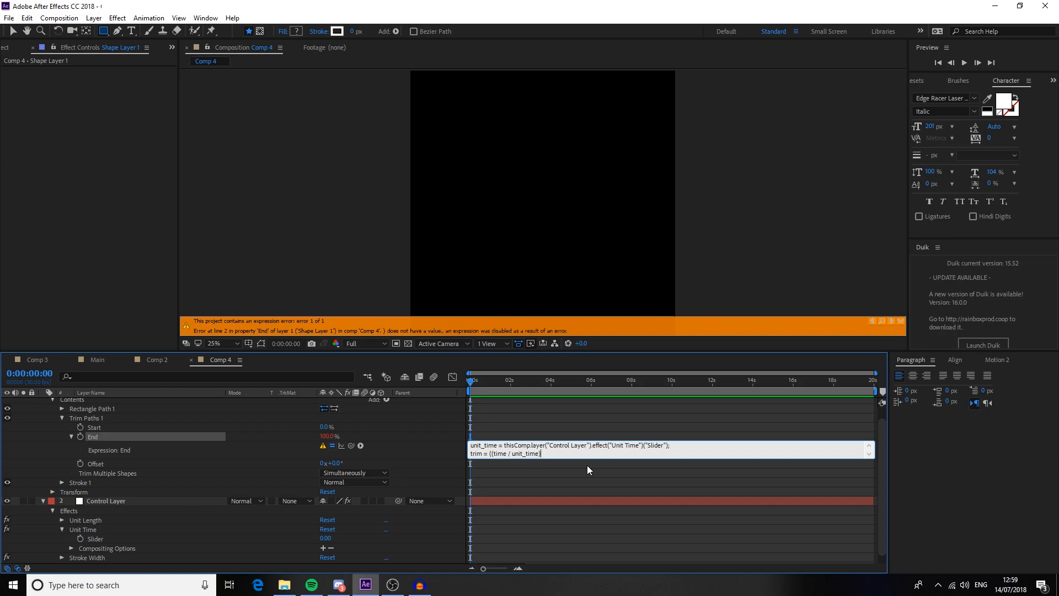
type("- (index -")
type("1)) * 50")
left_click(590, 454)
key("Return")
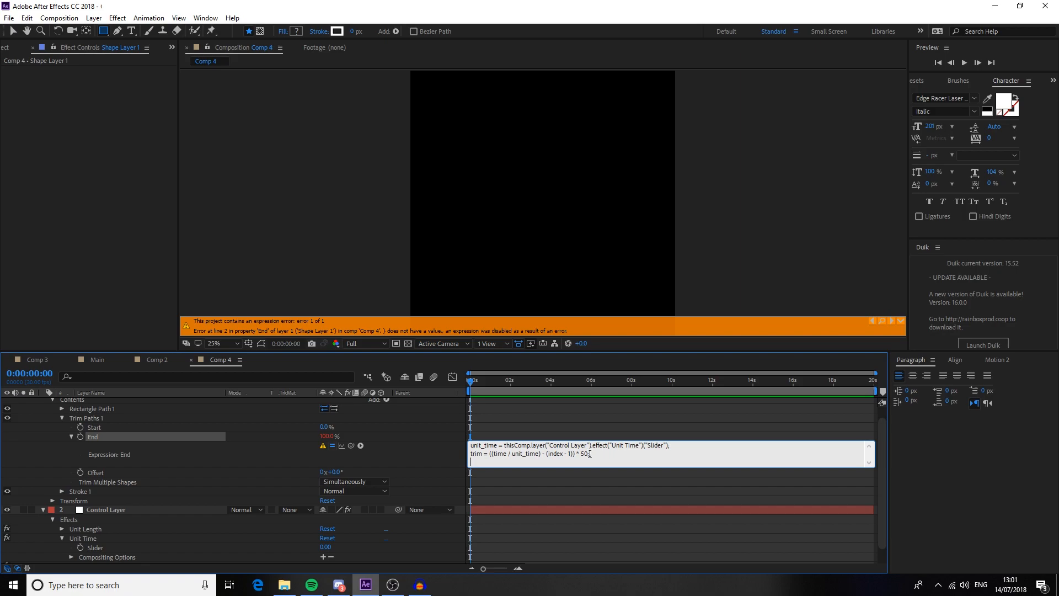
- Finish the End expression with "if (trim <= 50) trim else 50" and collapse it
type("if (trim")
type("<= 50")
type("m else 50")
left_click(72, 436)
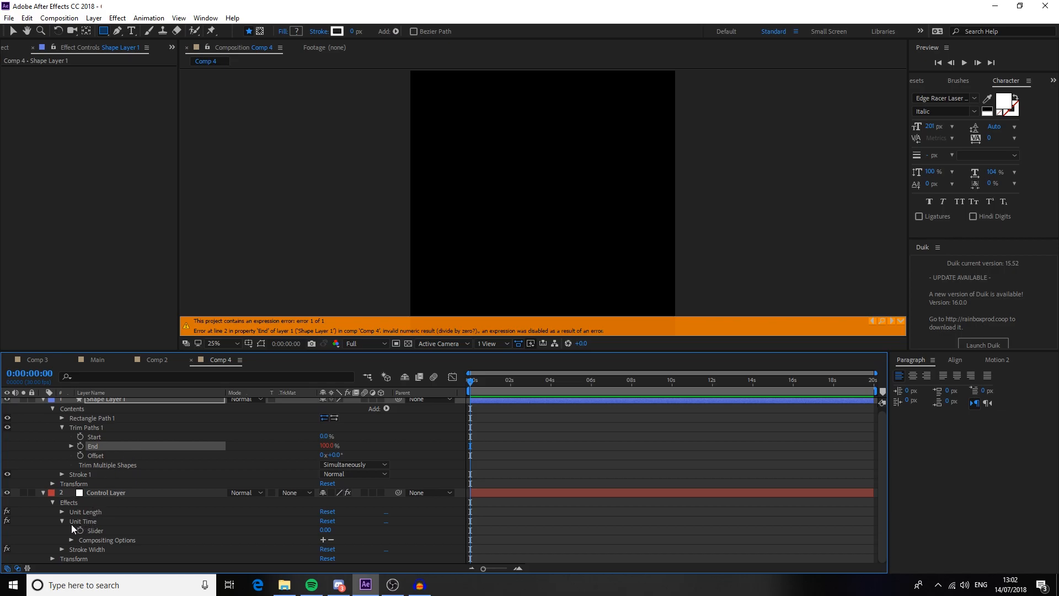
- Enable an expression on Trim Paths 1's Offset, set the Unit Time slider to 10, and open the Offset expression for editing
left_click(82, 456, "alt")
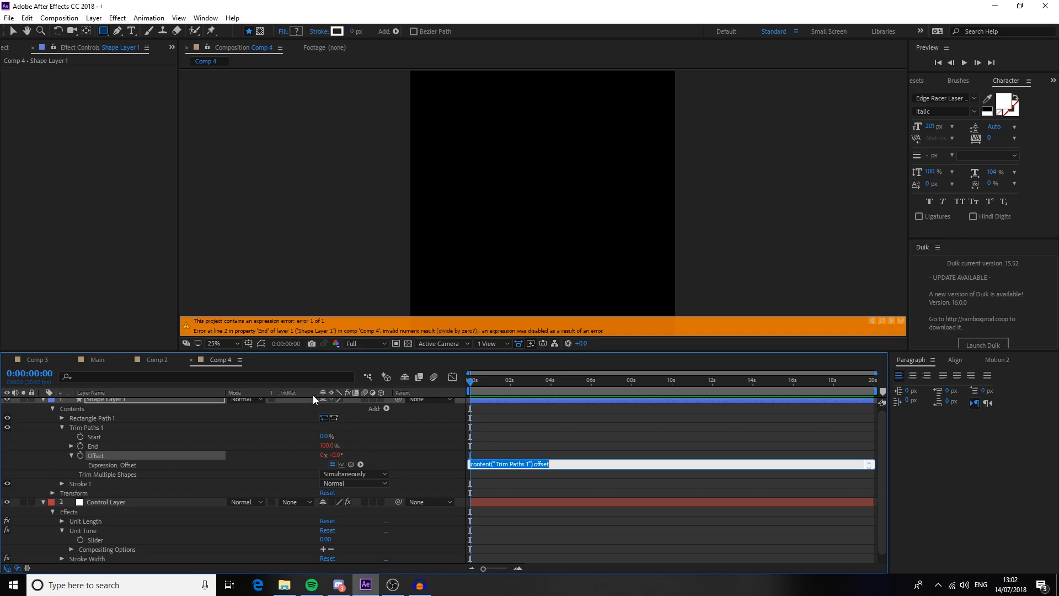
scroll(253, 484, "down", 1)
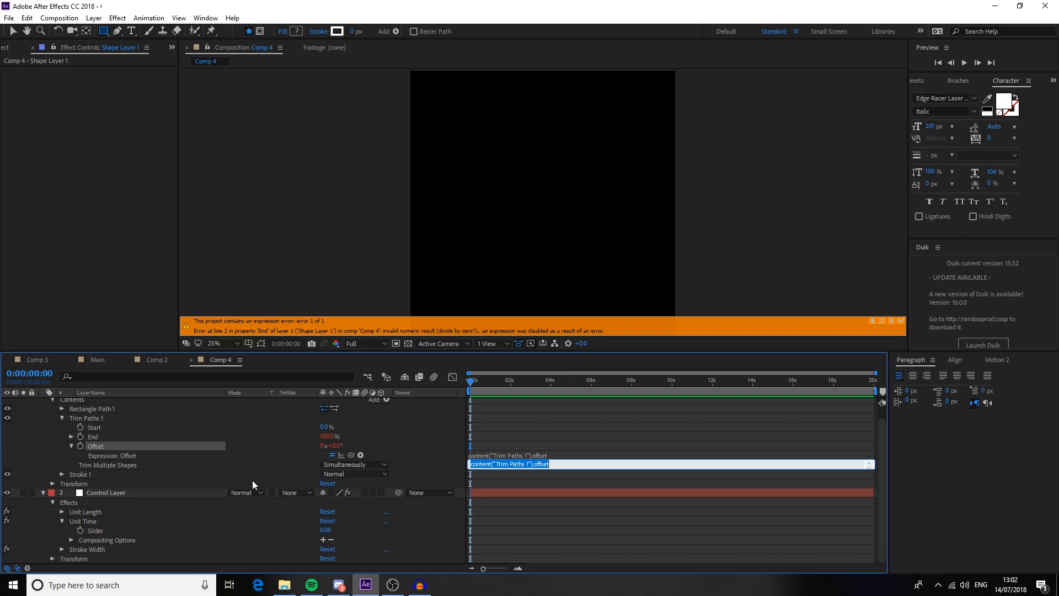
left_click_drag(325, 530, 331, 530)
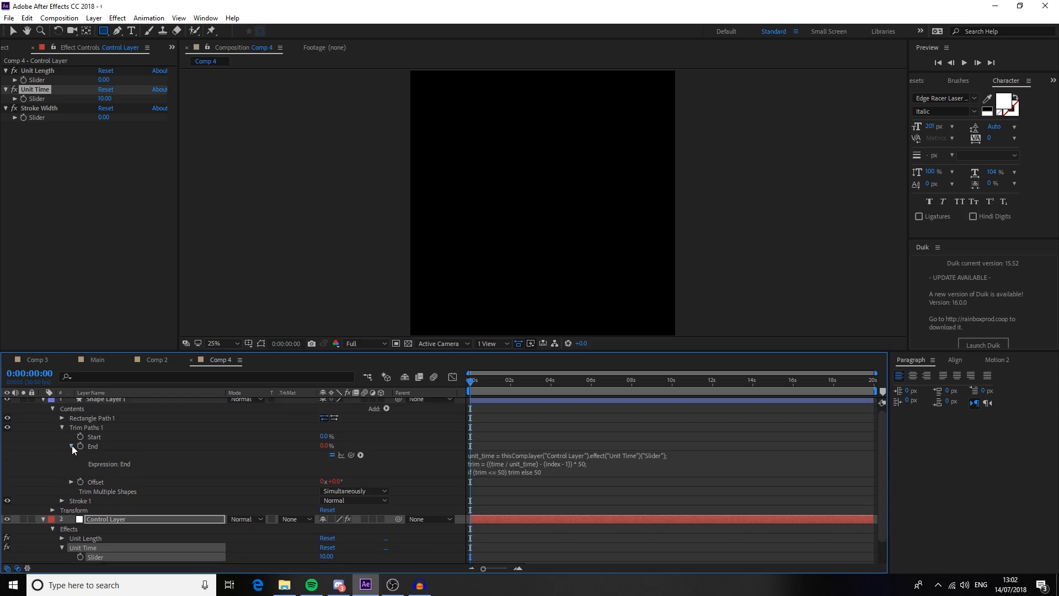
left_click(71, 454)
left_click(71, 455)
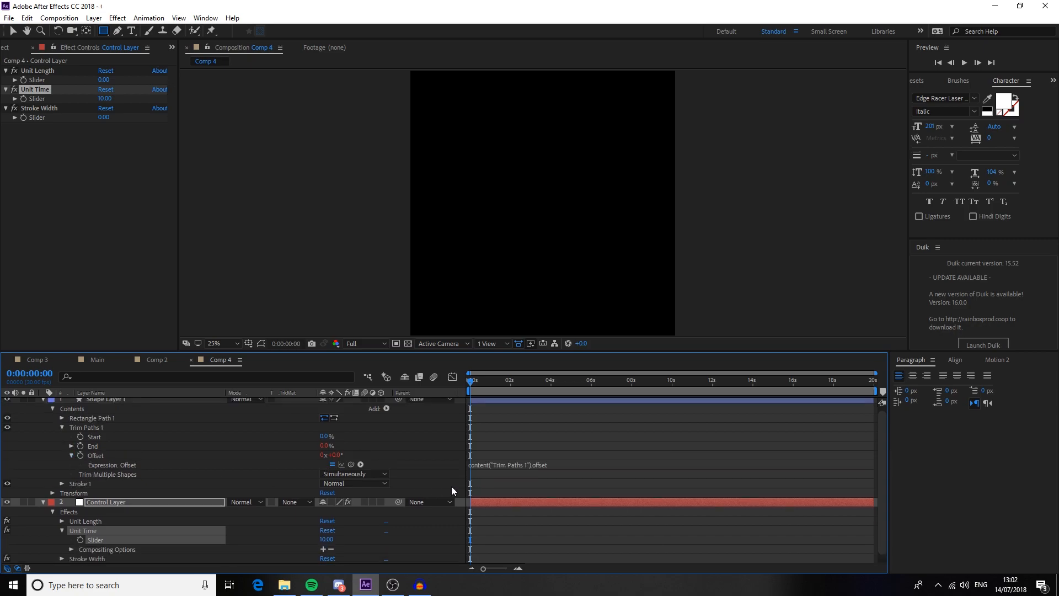
left_click(564, 465)
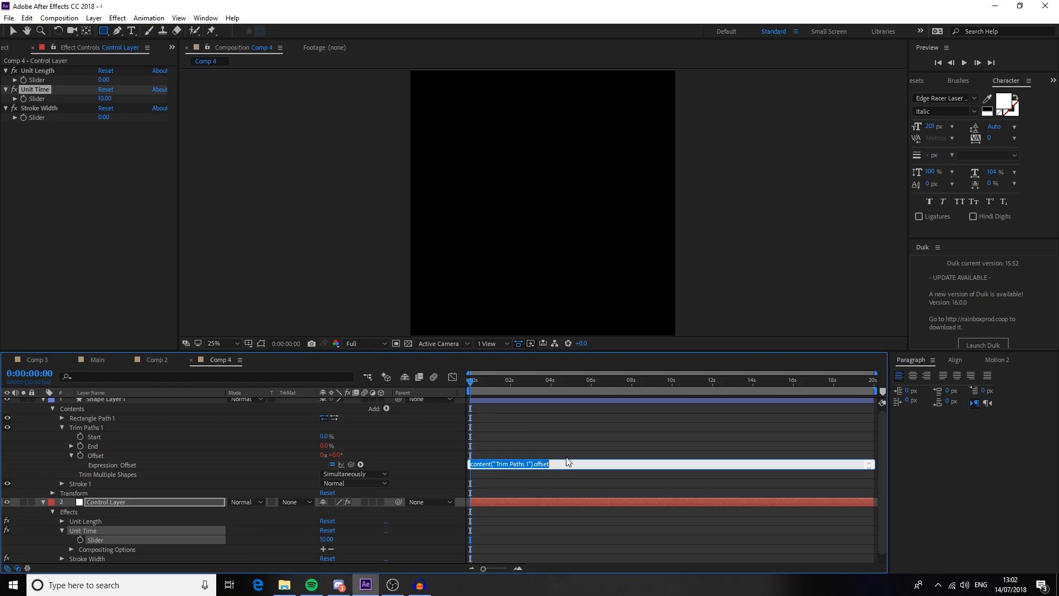
type("unit-timr")
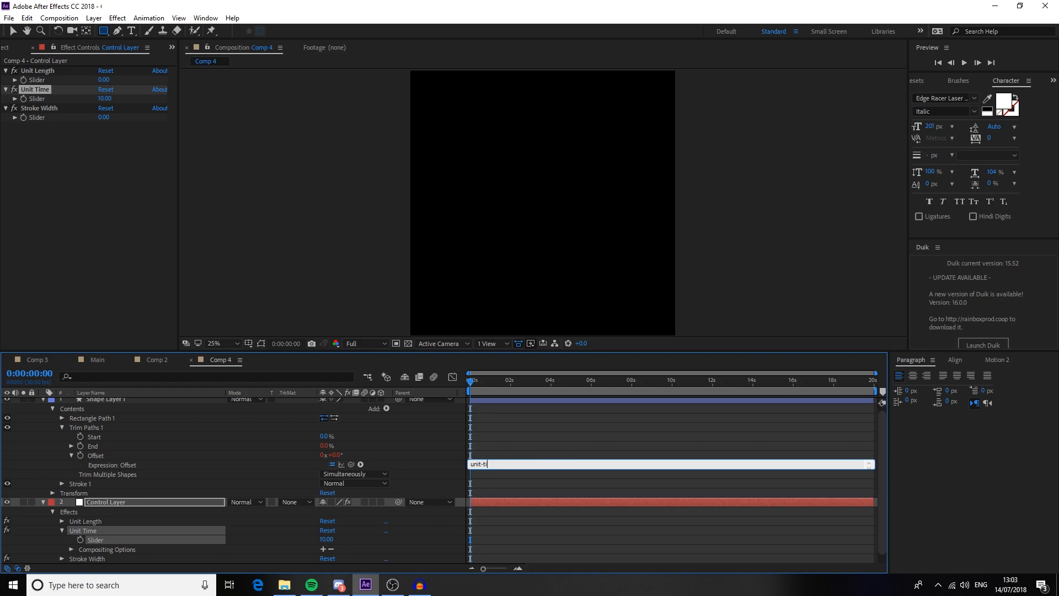
key("BackSpace")
key("BackSpace")
type("_time")
type(" =")
key("BackSpace")
key("BackSpace")
key("BackSpace")
key("BackSpace")
key("BackSpace")
key("BackSpace")
key("BackSpace")
key("BackSpace")
key("BackSpace")
key("BackSpace")
key("BackSpace")
type("the ")
type("ta ")
type("=")
- Begin the Offset expression by defining "rot_centre = 0" on its first line
type("t_c")
type("entre ")
type("=")
type("0")
key("Return")
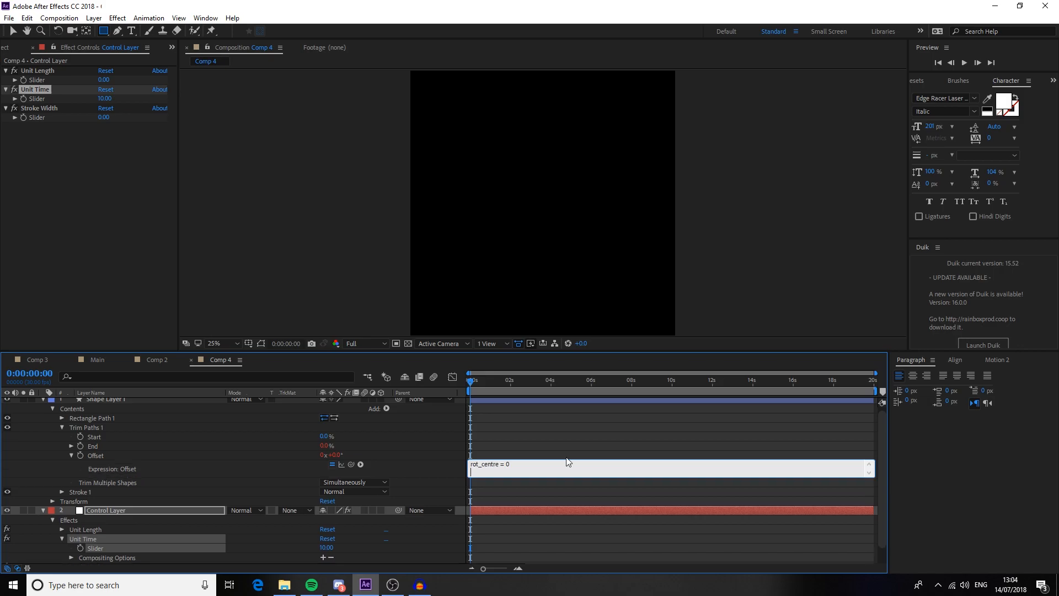
- Finish the Offset expression with "theta = rot_centre + (index * 180);" and the output "theta", ending the rot_centre line with a semicolon
type("theta = rot_centre + (i")
type("ndex * 180);")
key("Return")
type("theat")
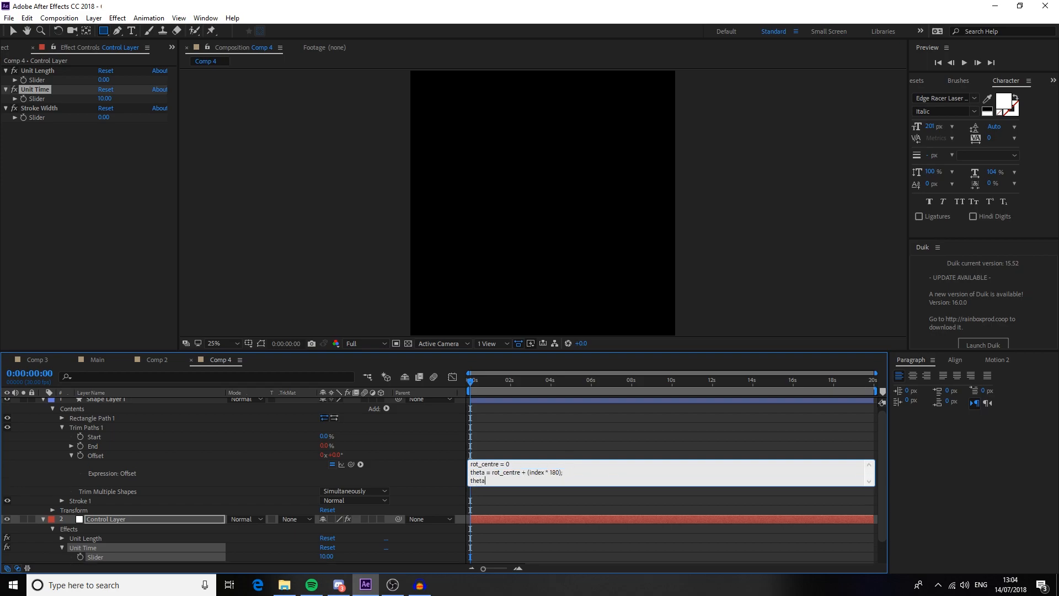
left_click(543, 462)
type(";")
left_click(54, 408)
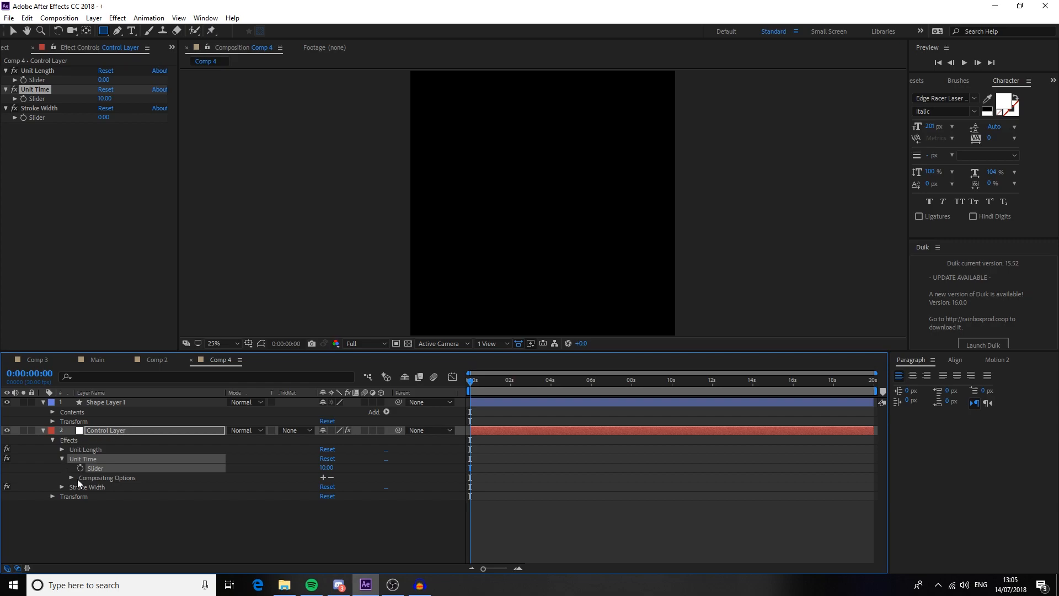
- Set the Control Layer's Stroke Width slider to 15 and its Unit Length slider to 54
left_click(62, 488)
left_click_drag(324, 496, 332, 496)
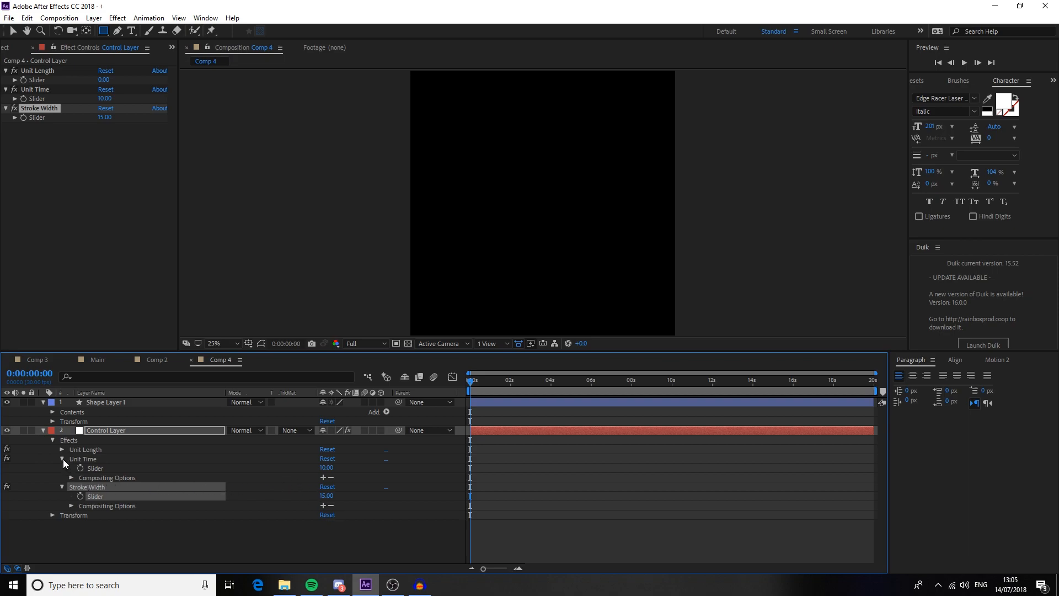
left_click(44, 402)
left_click(44, 402)
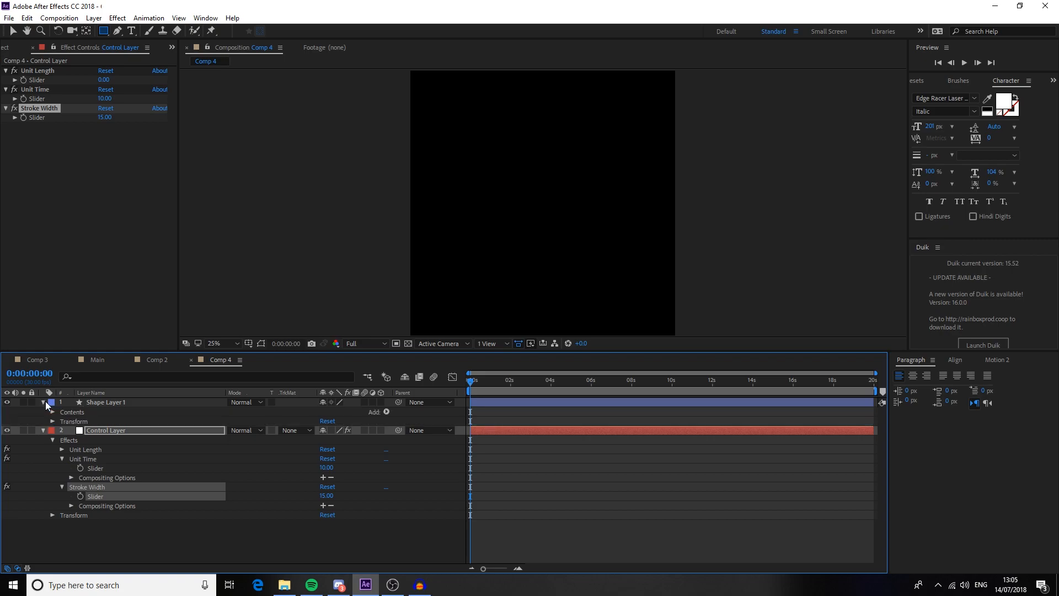
left_click(62, 449)
left_click_drag(329, 458, 358, 459)
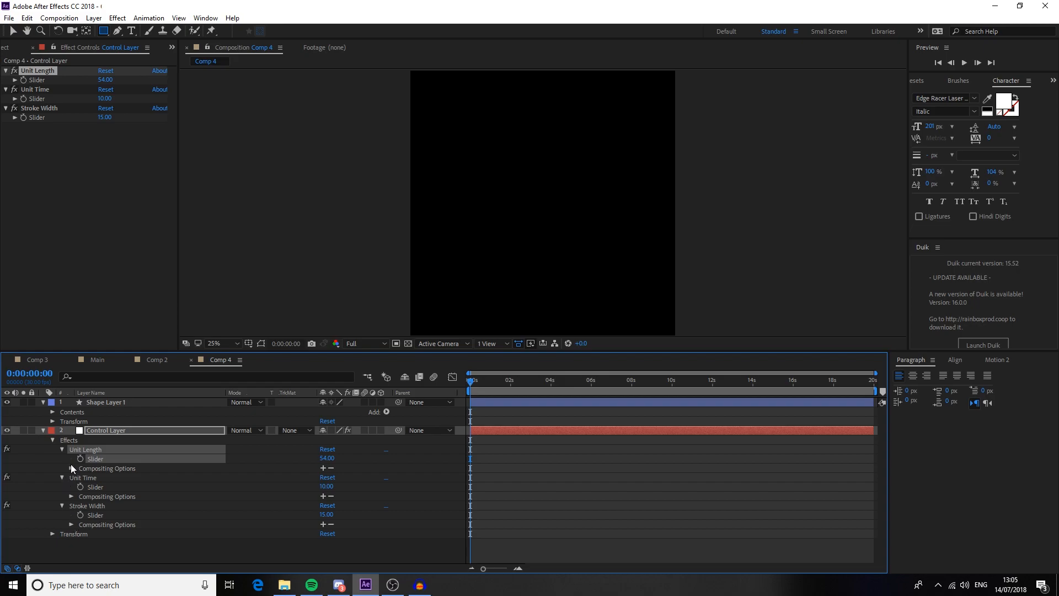
- Scrub the line animation to 0:00:10:23 and set rot_centre to 90 in the Offset expression
left_click(53, 412)
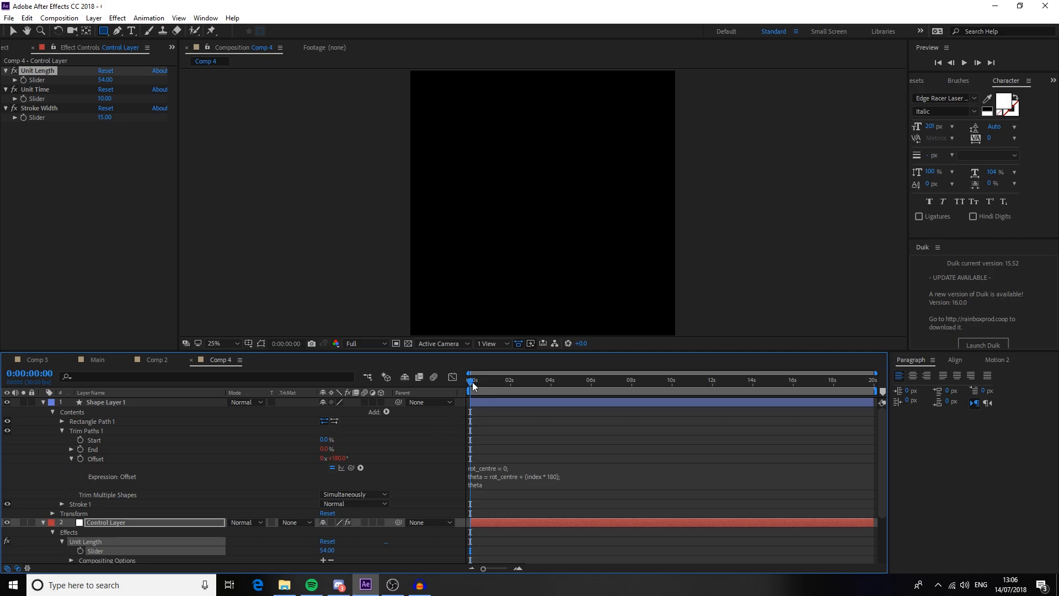
left_click_drag(474, 381, 690, 380)
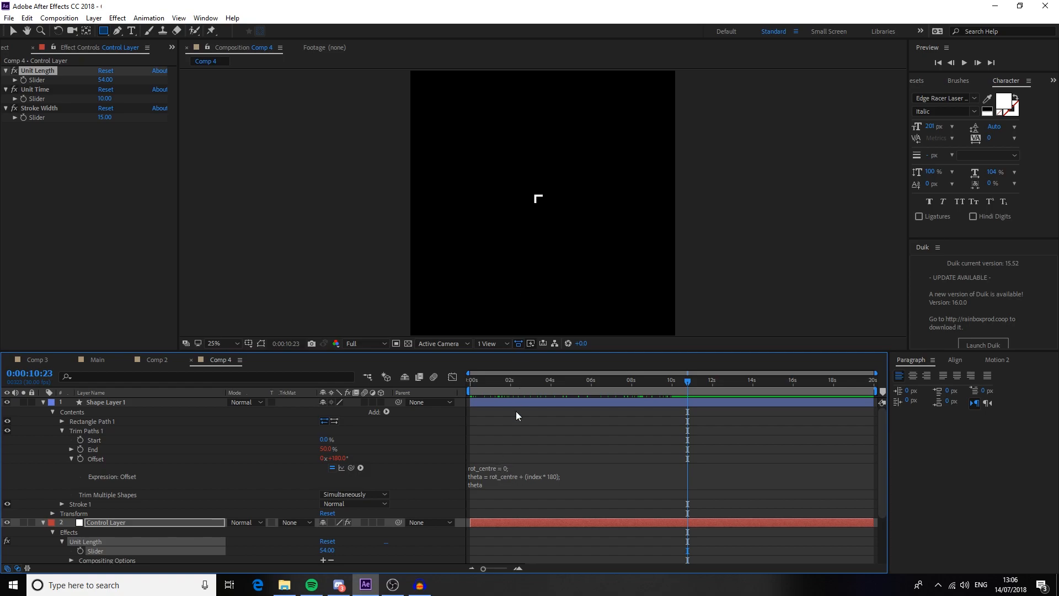
left_click(506, 468)
left_click(506, 468)
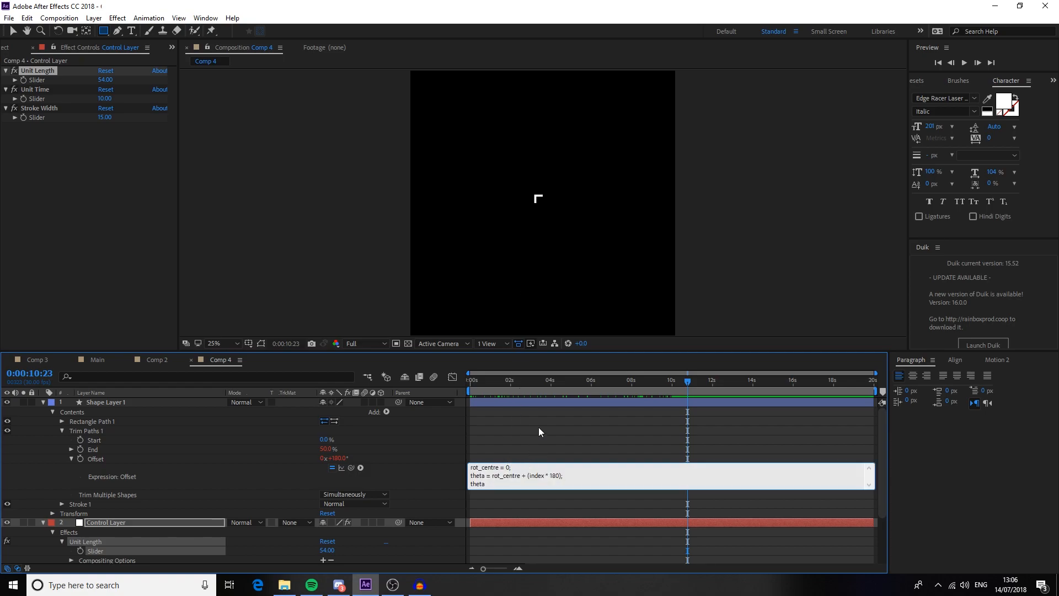
type("9")
left_click(457, 471)
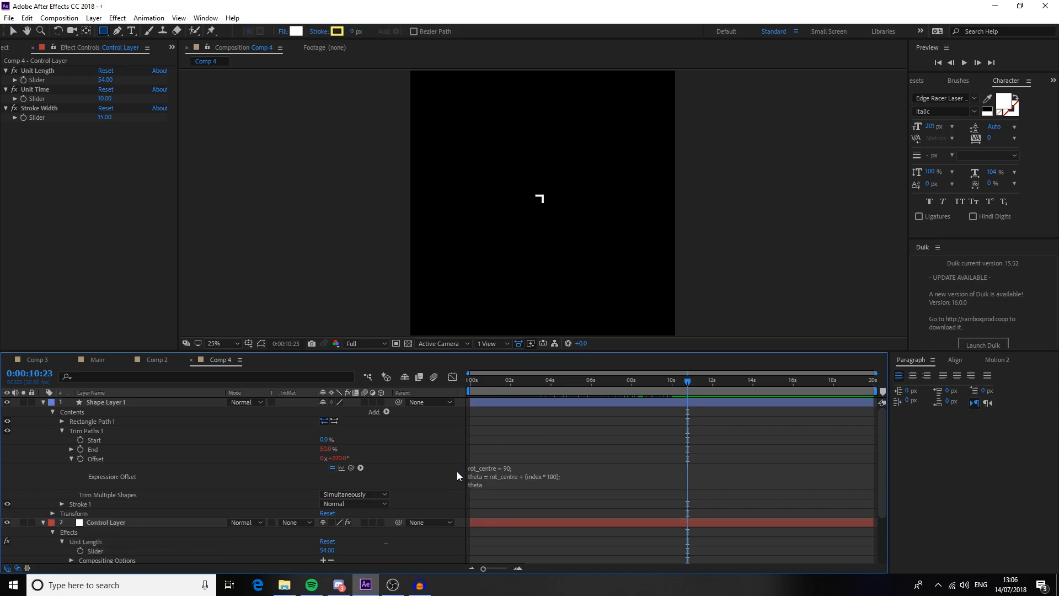
- Set rot_centre to -90 in the Offset expression and scrub the animation to 0:00:11:24 to check the line's direction
mouse_move(582, 387)
left_mouse_down()
mouse_move(464, 378)
mouse_move(641, 369)
mouse_move(568, 374)
left_mouse_up()
left_click(507, 468)
left_click(513, 468)
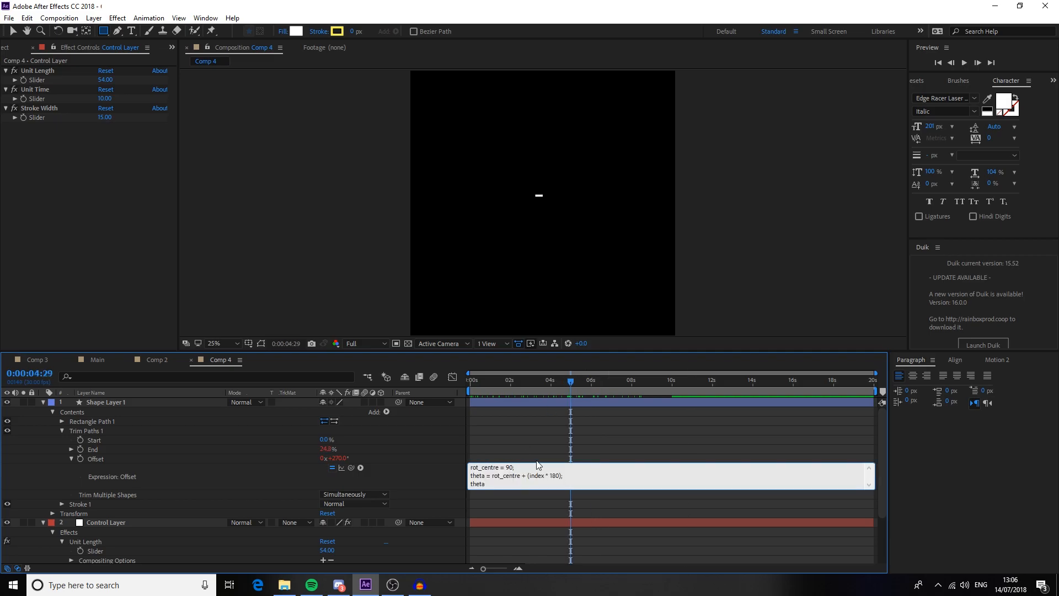
key("BackSpace")
type("-")
left_click(432, 470)
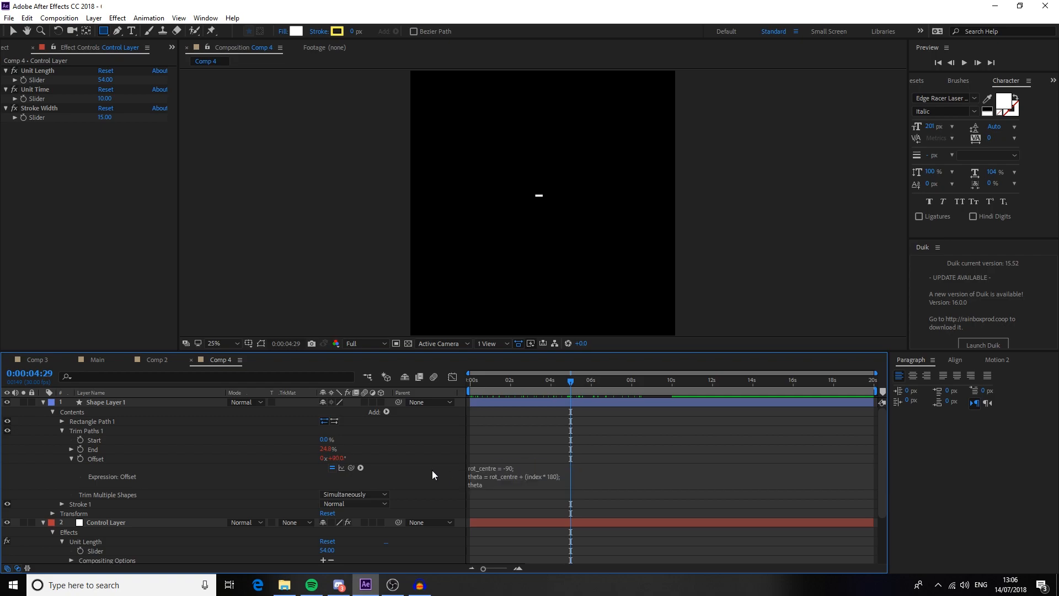
left_click_drag(501, 381, 708, 363)
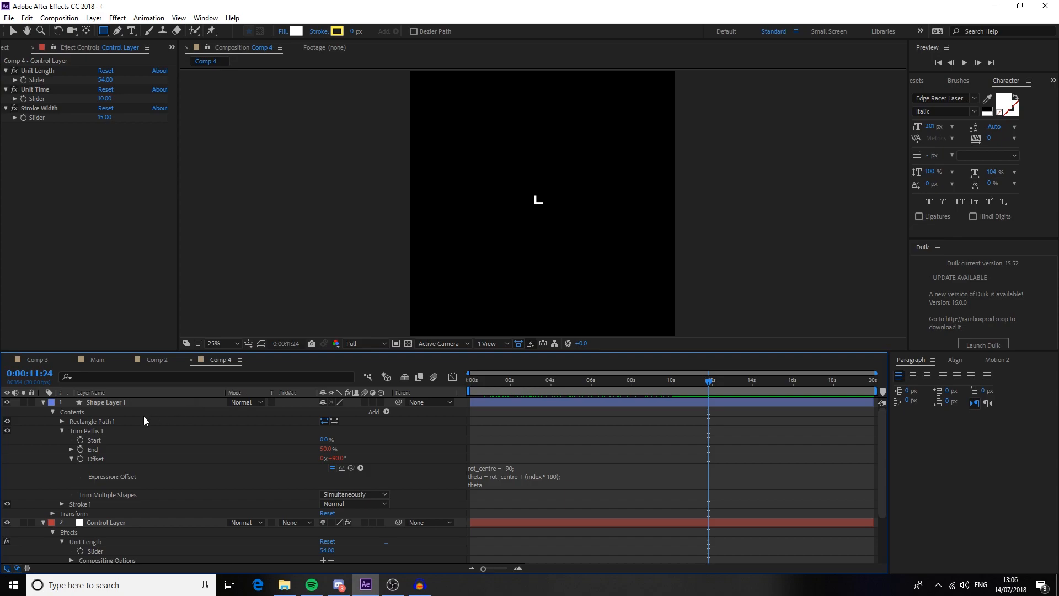
- Collapse Shape Layer 1 and the Control Layer, and move the current time to 0:00:00:13
left_click(44, 402)
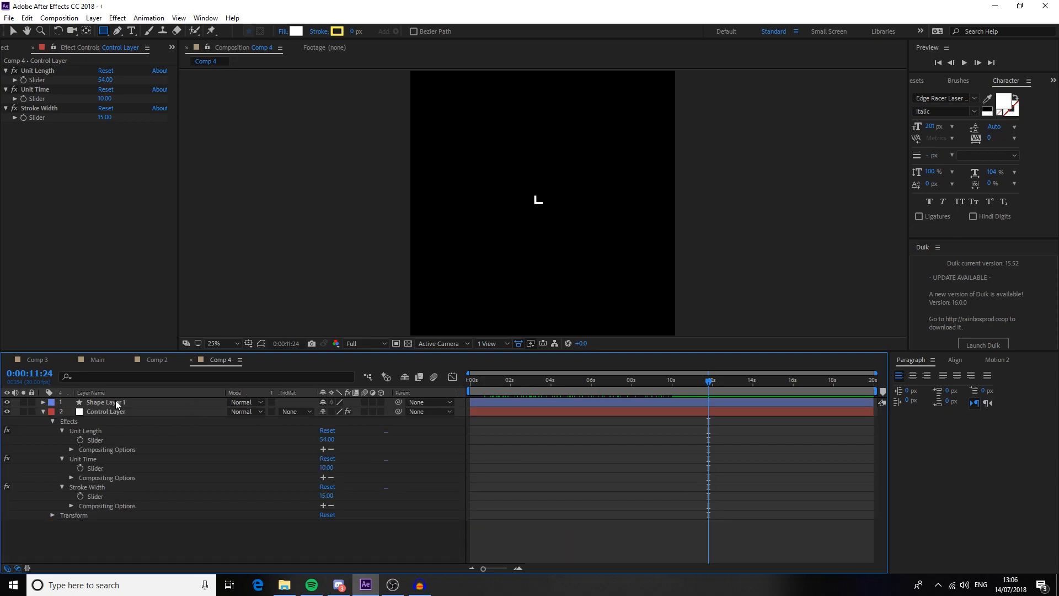
left_click(43, 412)
left_click_drag(503, 388, 478, 380)
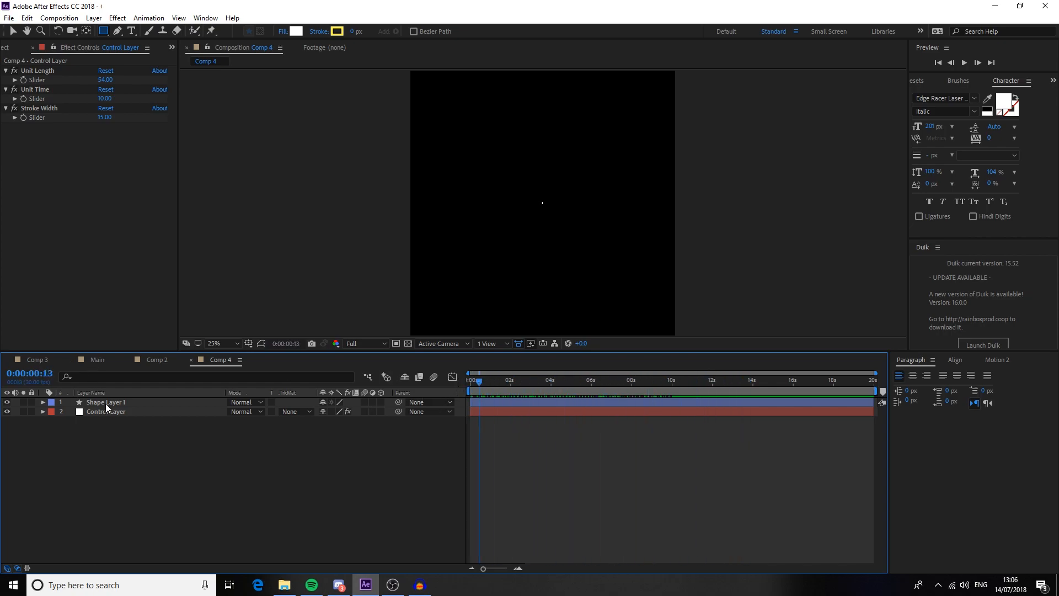
- Duplicate Shape Layer 1 ten times and play a preview of the spiral animation
left_click(105, 403)
key("ctrl+d")
key("ctrl+d")
key("ctrl+d")
key("ctrl+d")
key("ctrl+d")
key("ctrl+d")
key("ctrl+d")
key("ctrl+d")
key("ctrl+d")
key("ctrl+d")
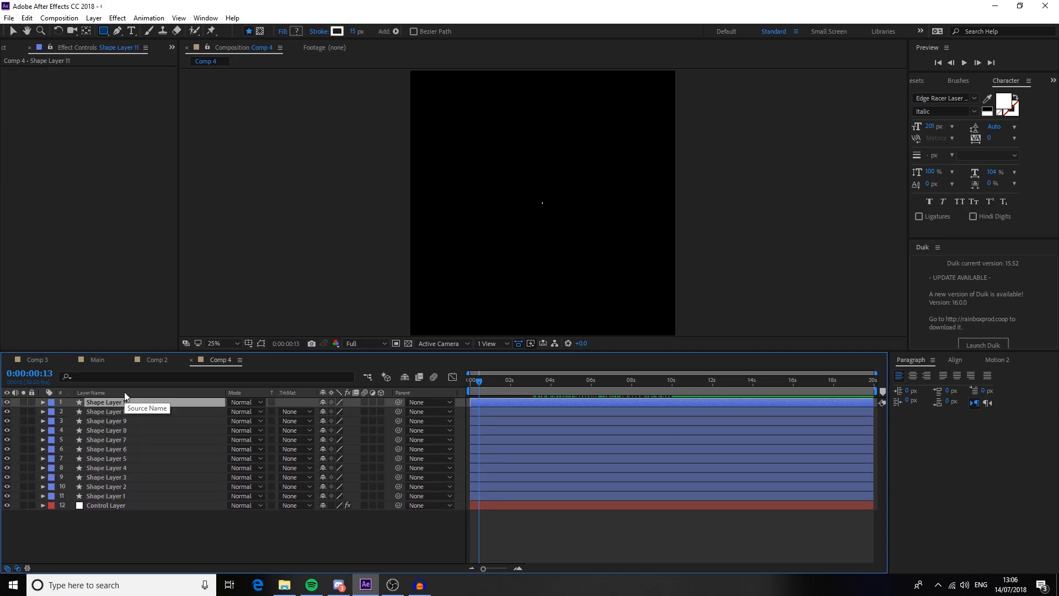
key("space")
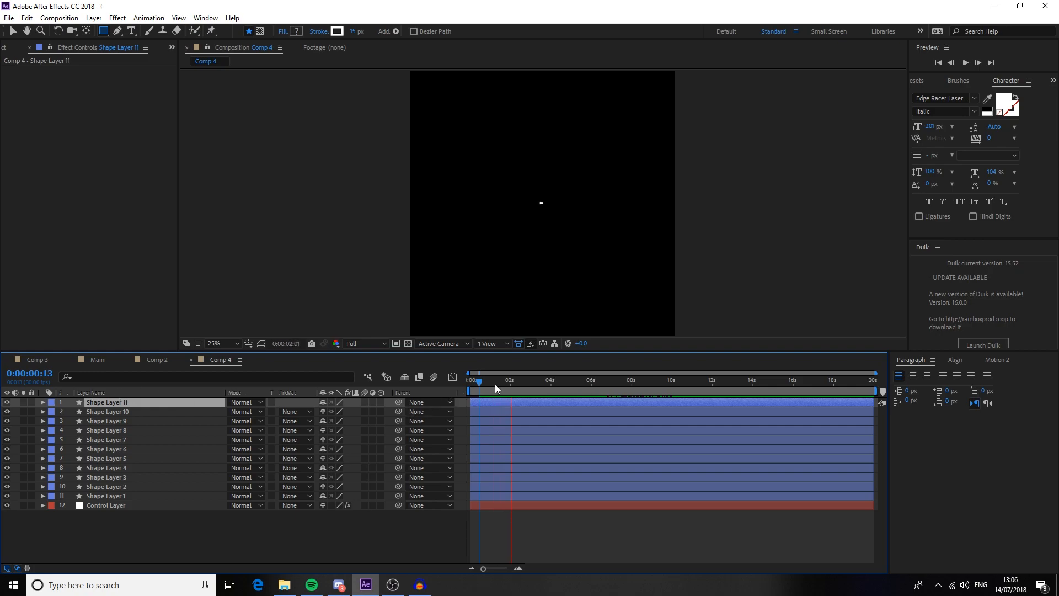
- Set the Control Layer's Unit Time slider to 1 and preview the spiral from the start of the composition
key("space")
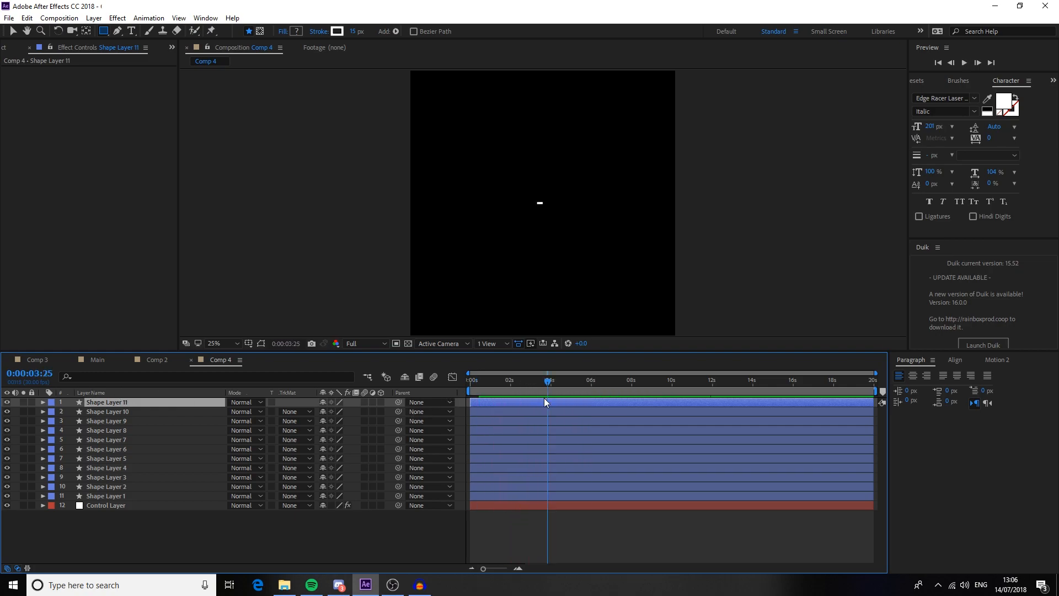
left_click_drag(524, 383, 469, 381)
left_click(43, 505)
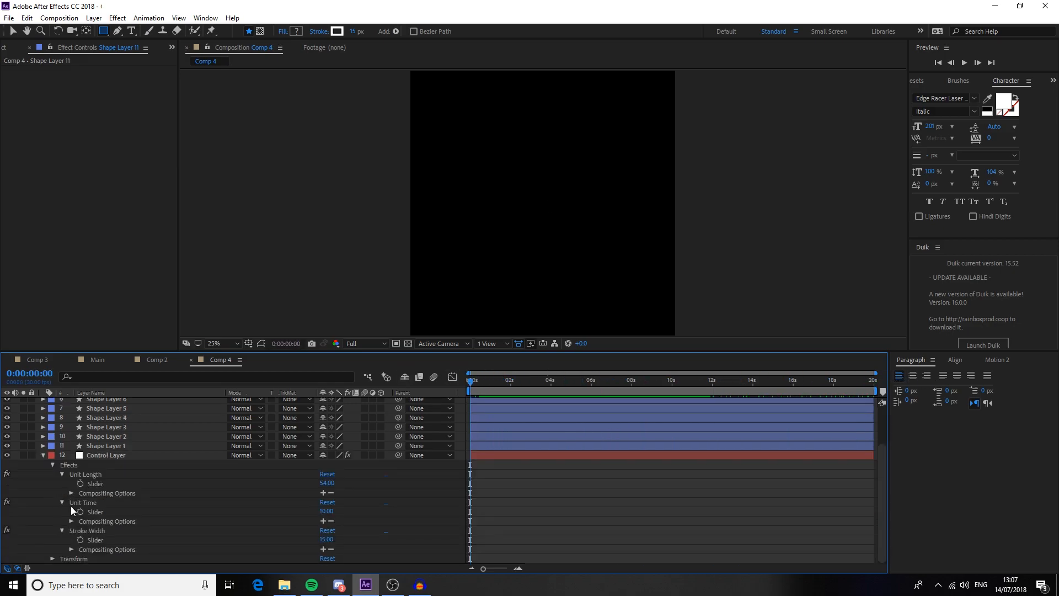
left_click_drag(332, 511, 324, 513)
left_click(328, 511)
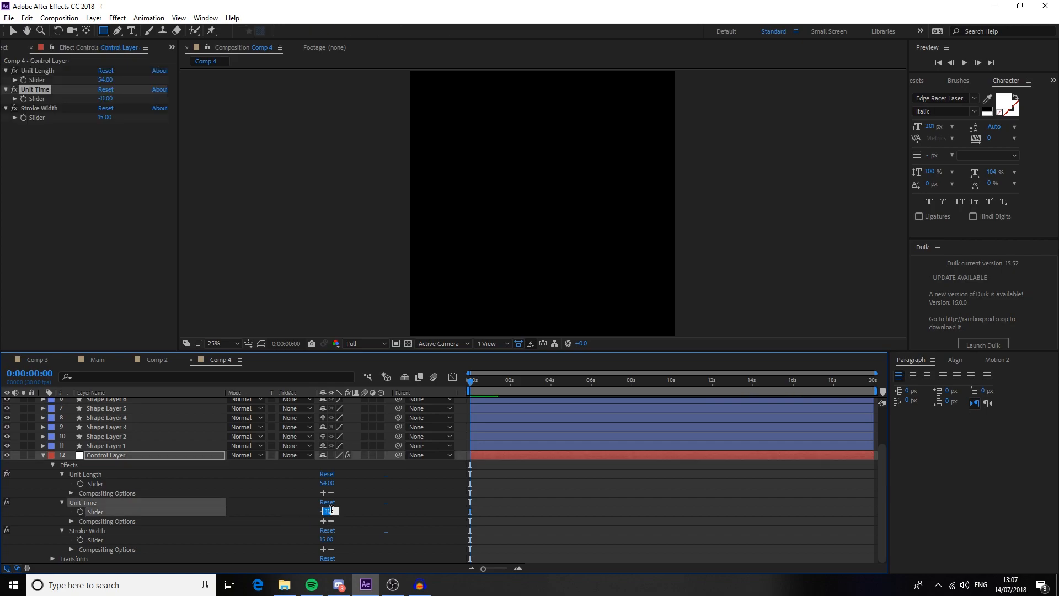
type("1")
key("Return")
key("space")
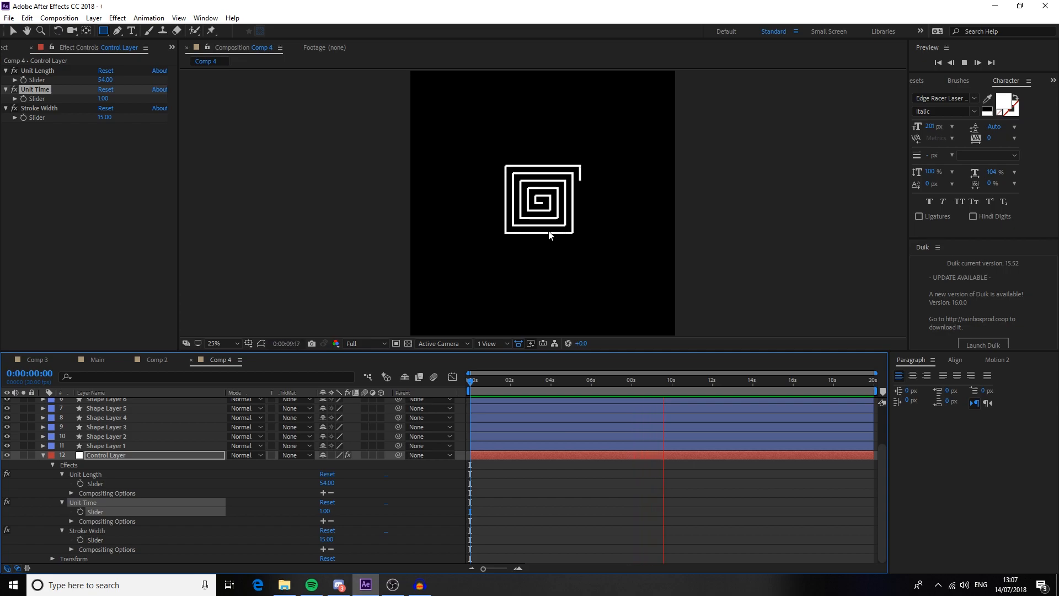
key("space")
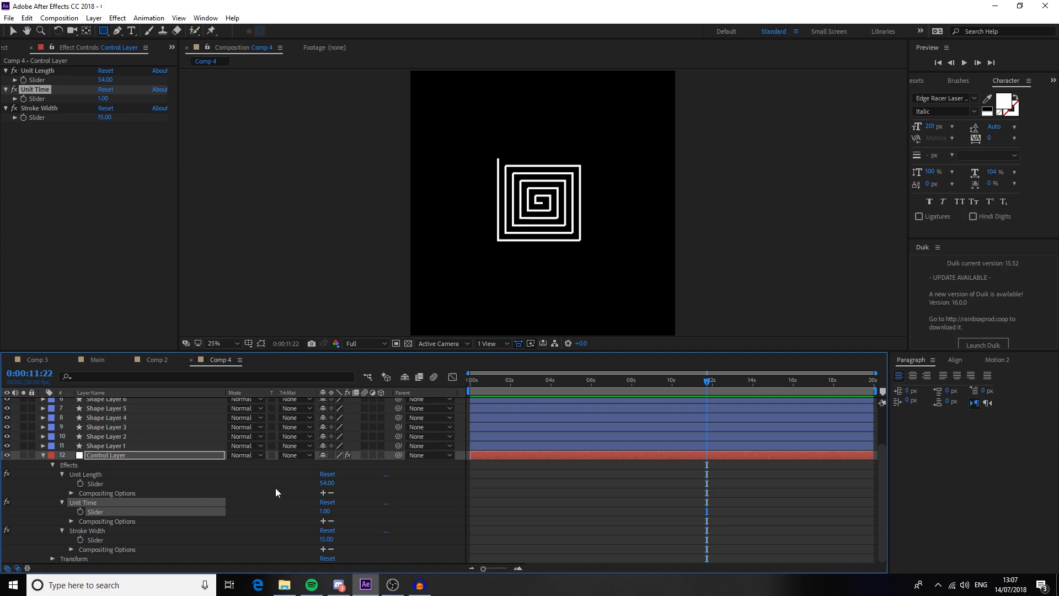
- Set the Stroke Width slider to 3 and preview the thinner spiral from the first frame
left_click_drag(331, 540, 321, 539)
left_click_drag(551, 382, 409, 373)
key("space")
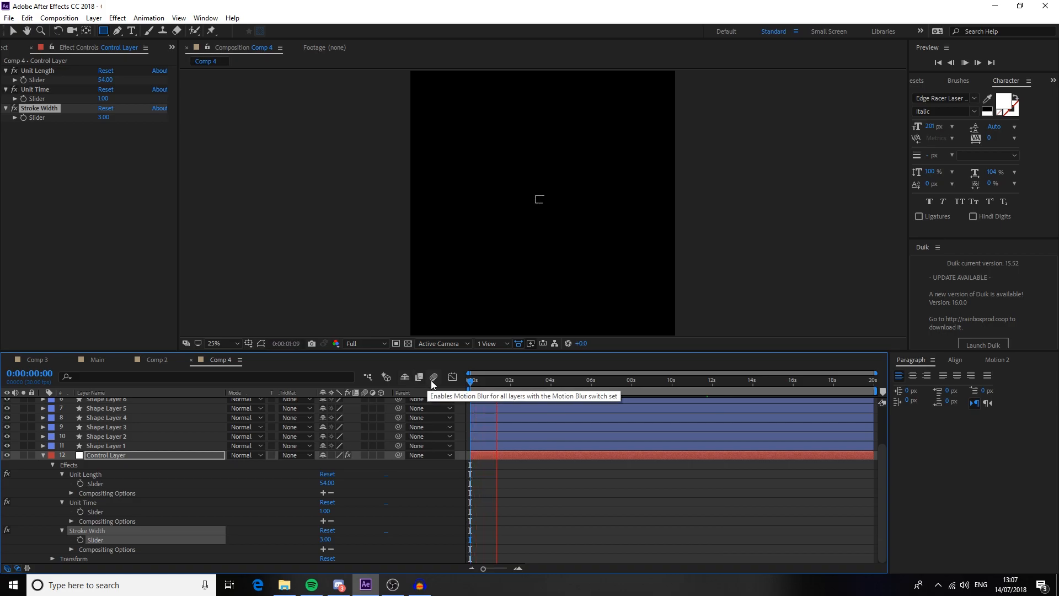
key("space")
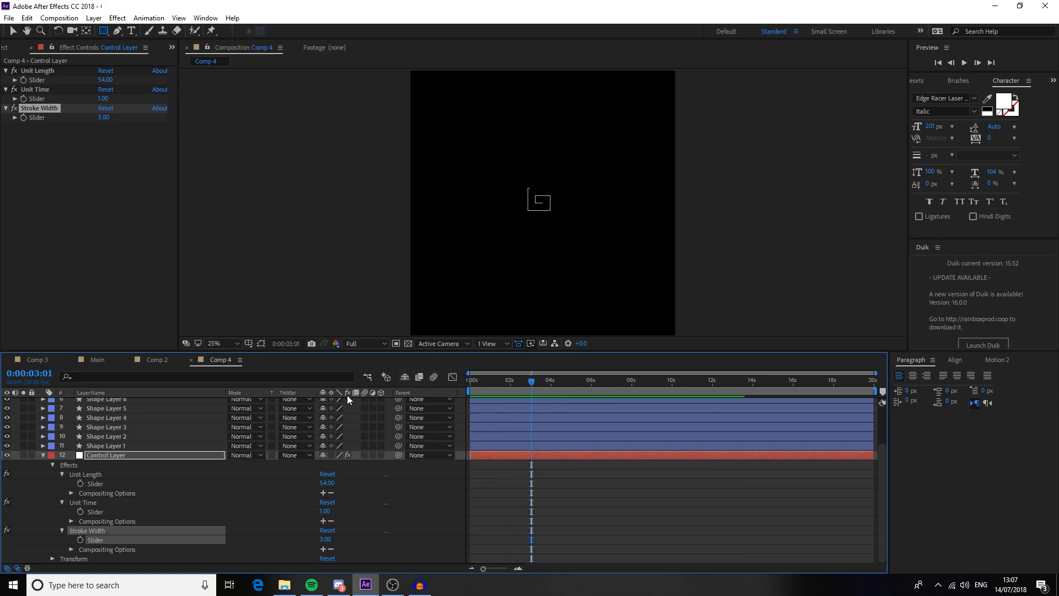
- Open the Main composition and reveal the Rotation expression of its Comp 1 layer
right_click(75, 261)
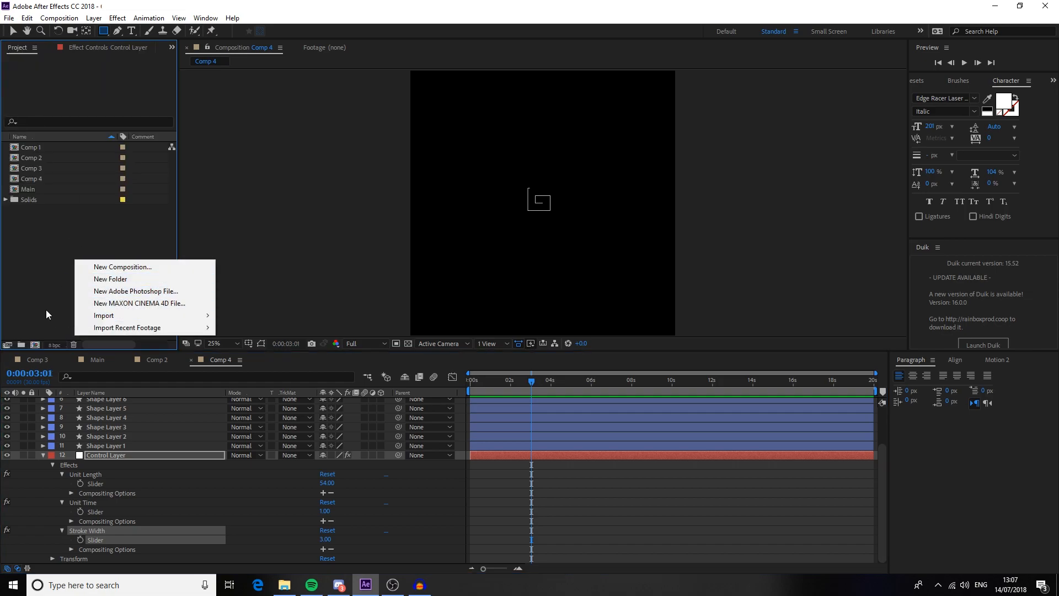
left_click(47, 357)
left_click(91, 361)
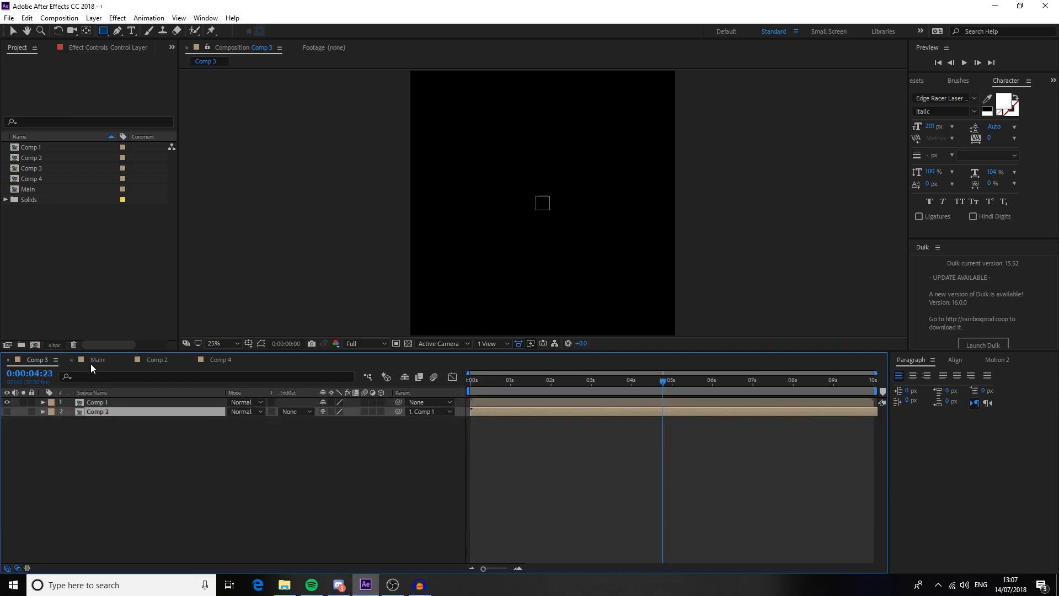
left_click(113, 401)
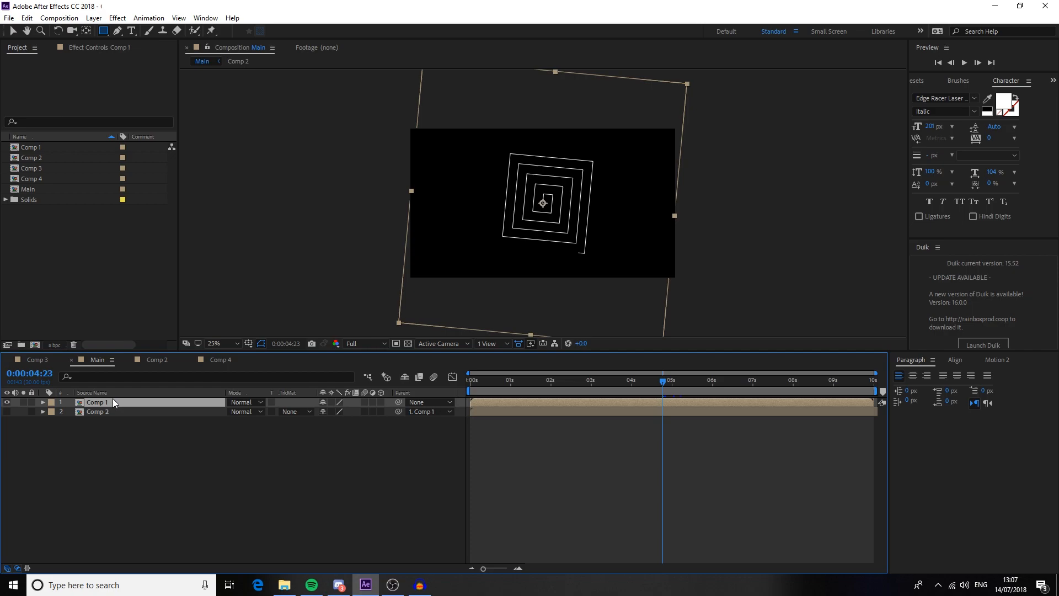
key("r")
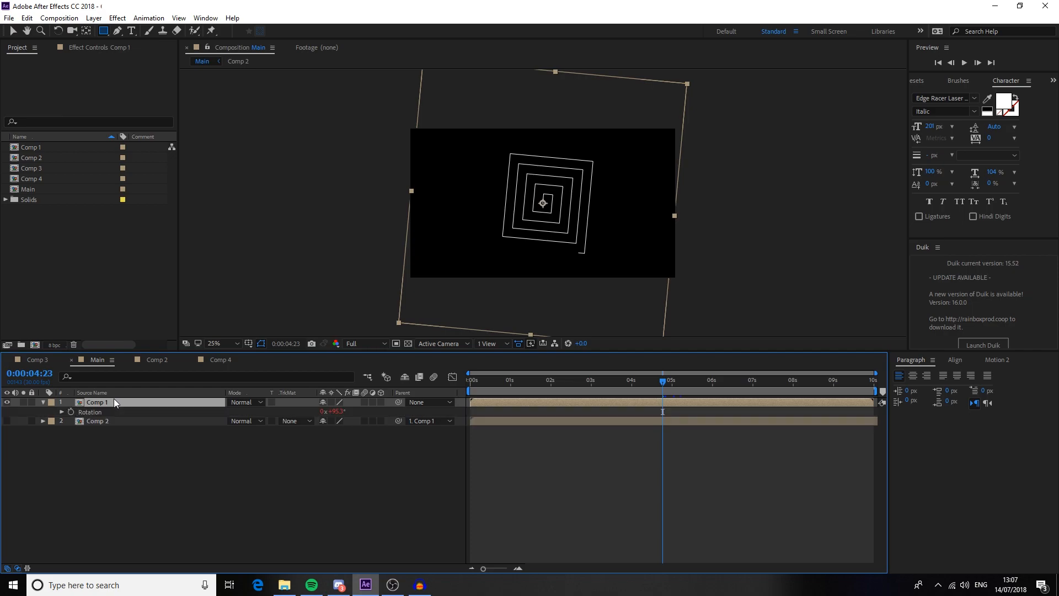
left_click(61, 412)
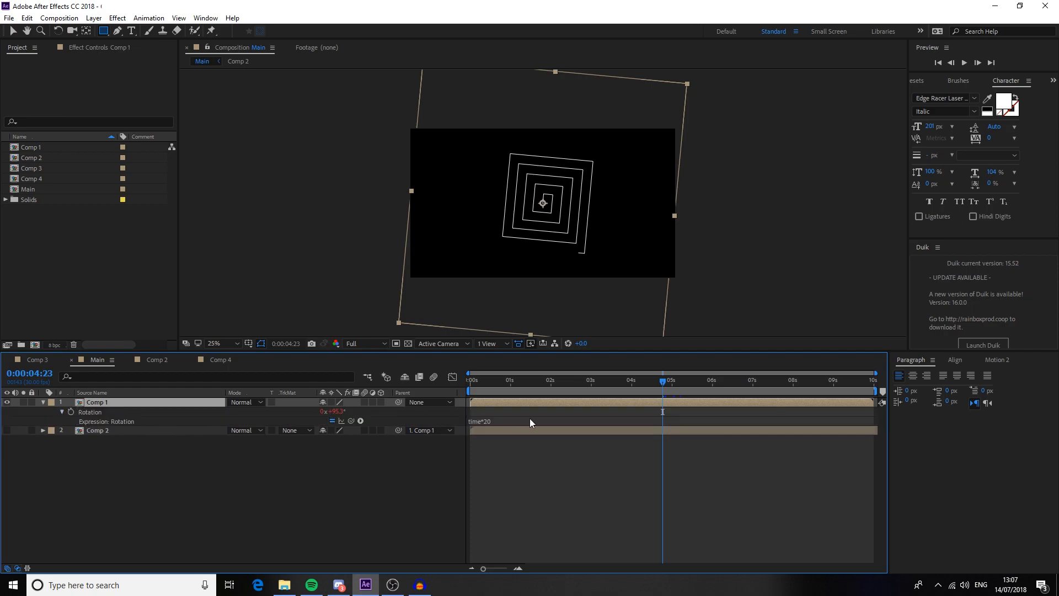
left_click(492, 421)
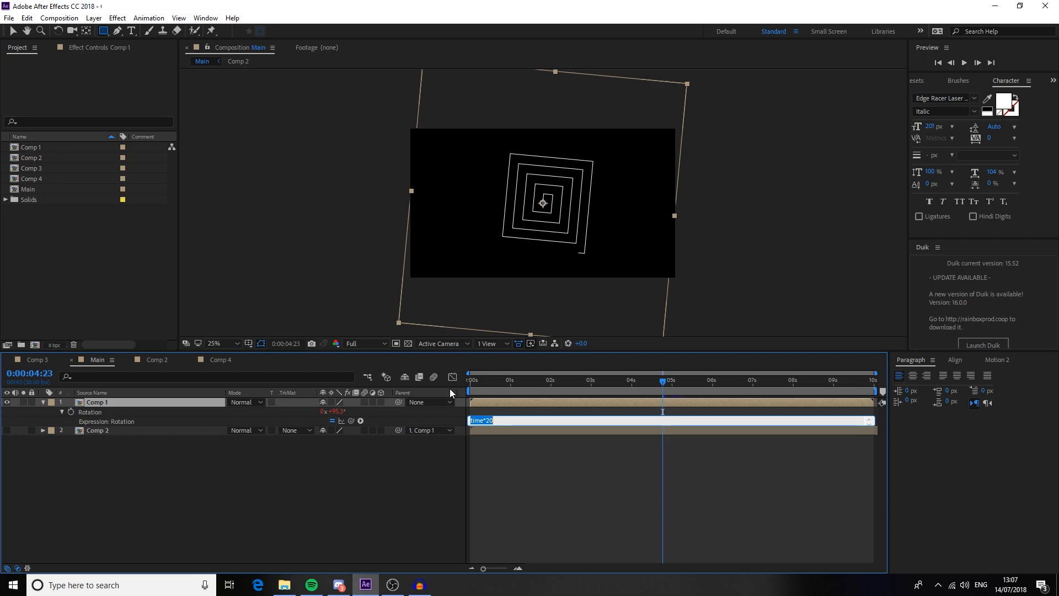
- Preview the rotating spiral in the Main composition from the beginning
left_click(472, 382)
key("space")
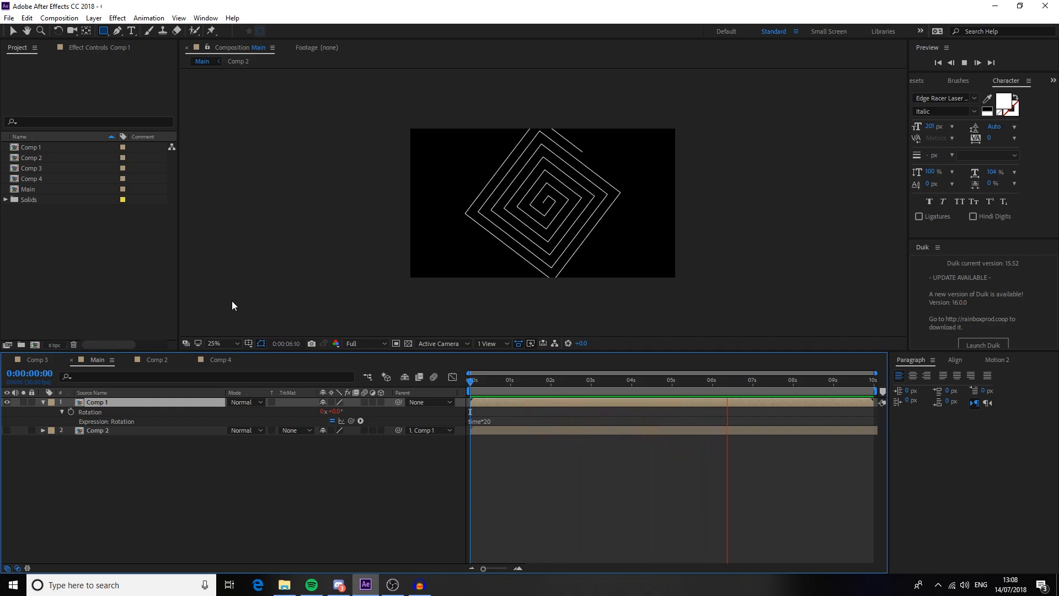
key("space")
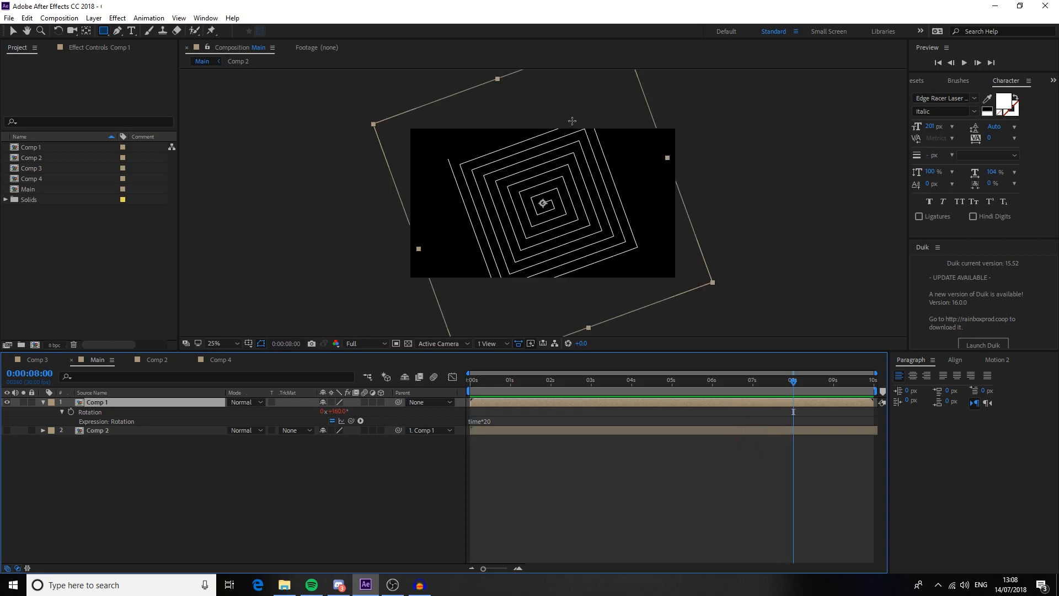
- Set the height of Comp 4 to 1080 px in its composition settings
left_click(56, 18)
left_click(88, 479)
left_click(214, 360)
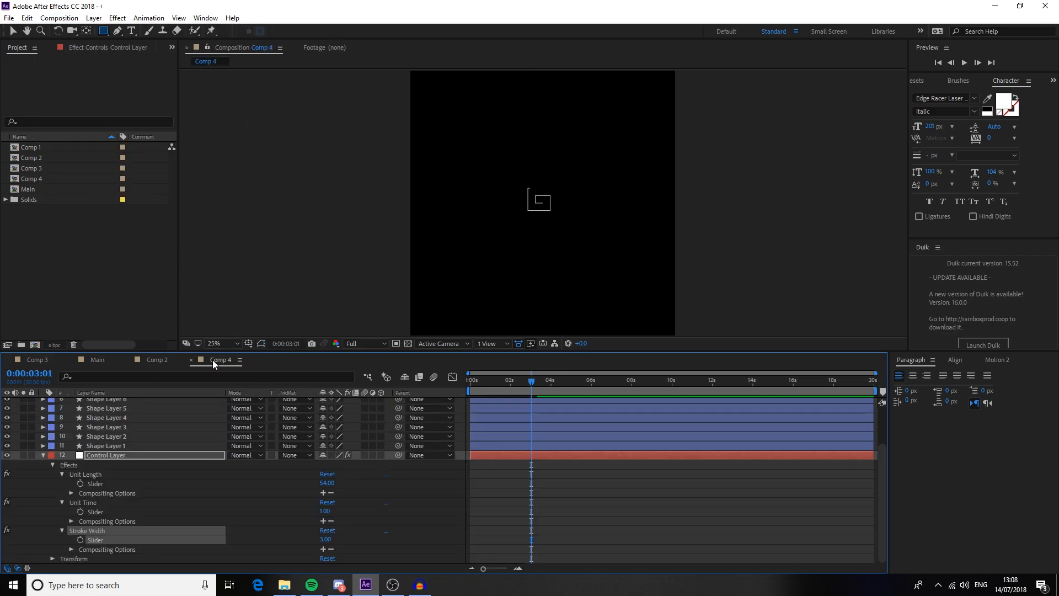
left_click(59, 18)
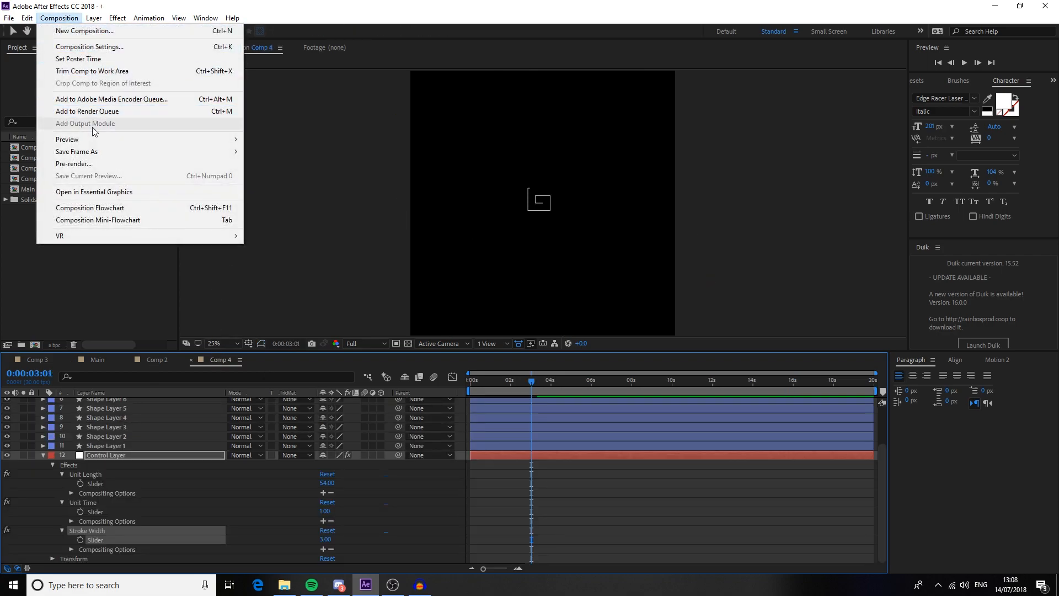
left_click(98, 49)
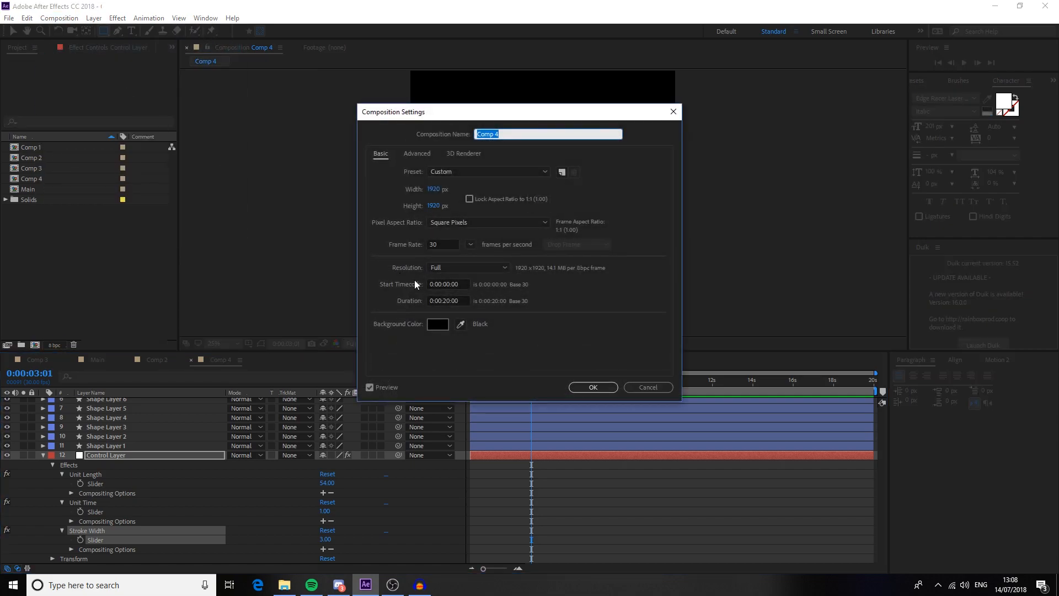
left_click(436, 206)
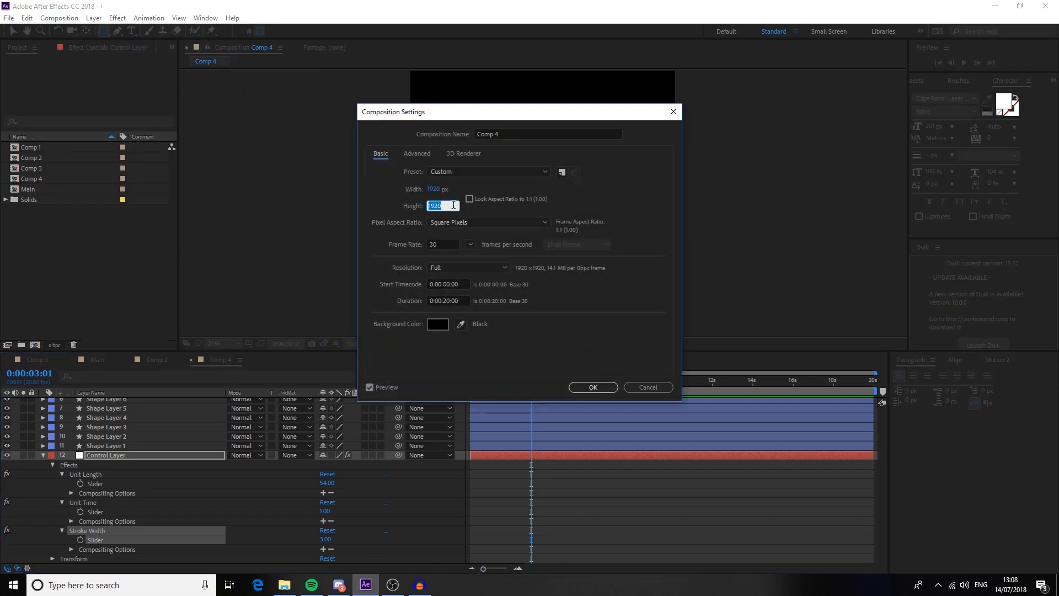
type("1080")
key("Return")
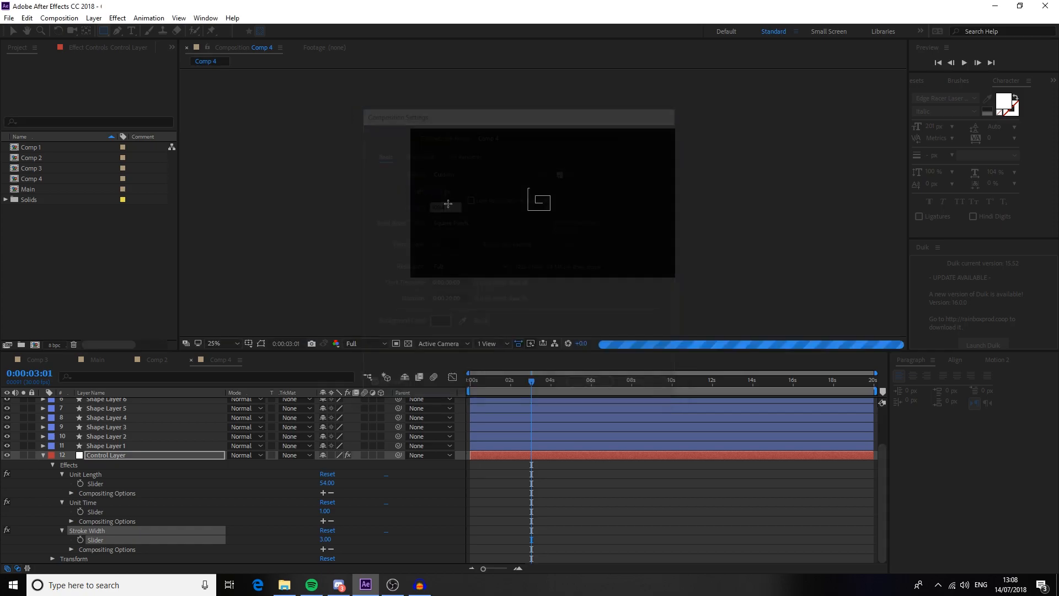
- Switch back to the Main composition and replay its rotating spiral from the first frame
left_click(108, 360)
left_click_drag(552, 381, 409, 363)
key("space")
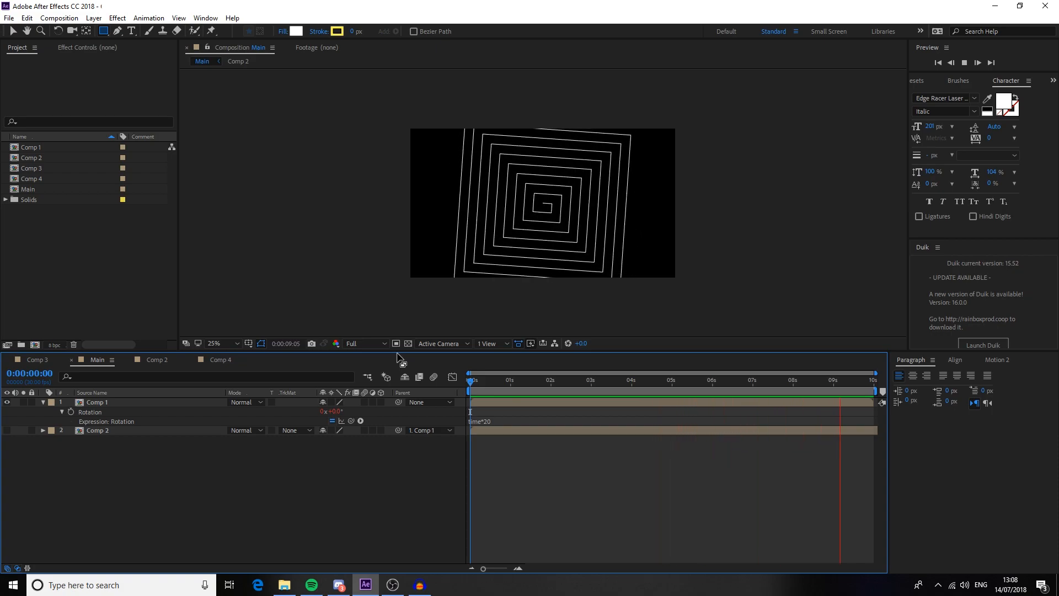
key("space")
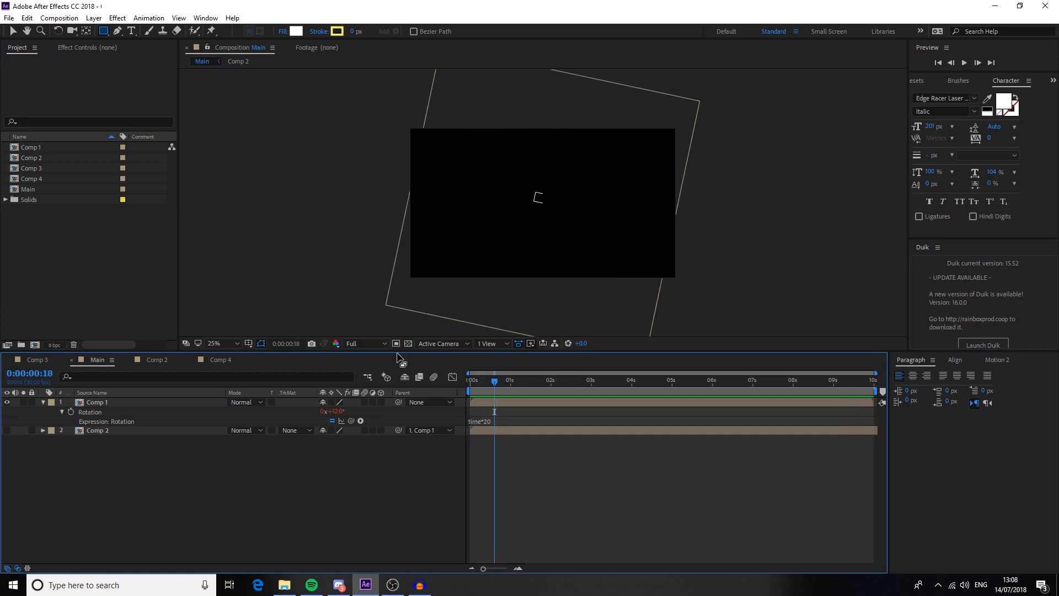
- Open the nested Comp 1 from the Main composition and set its height to 1080 px
left_click(154, 359)
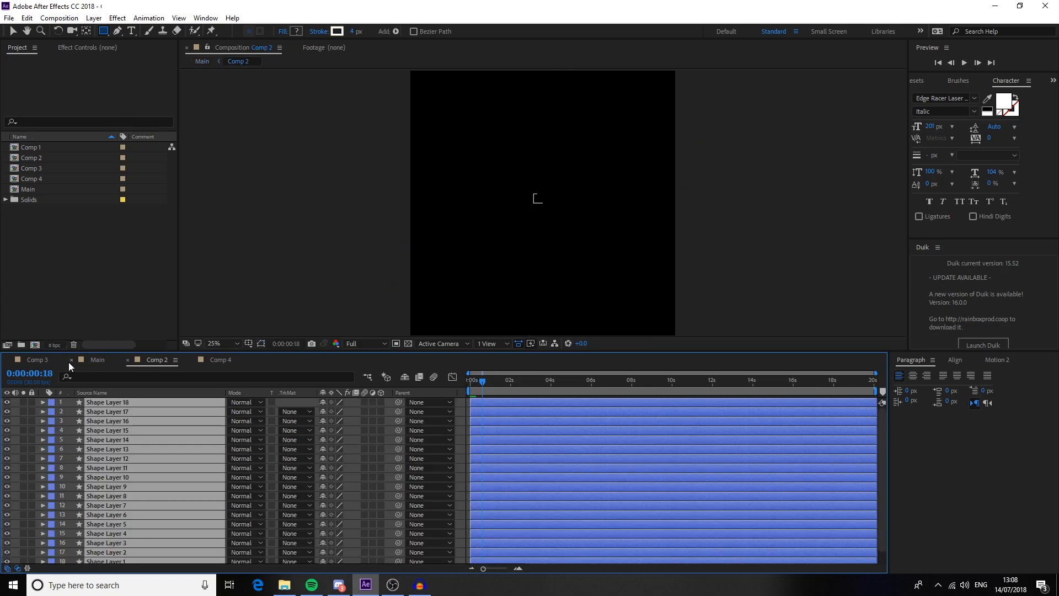
left_click(97, 360)
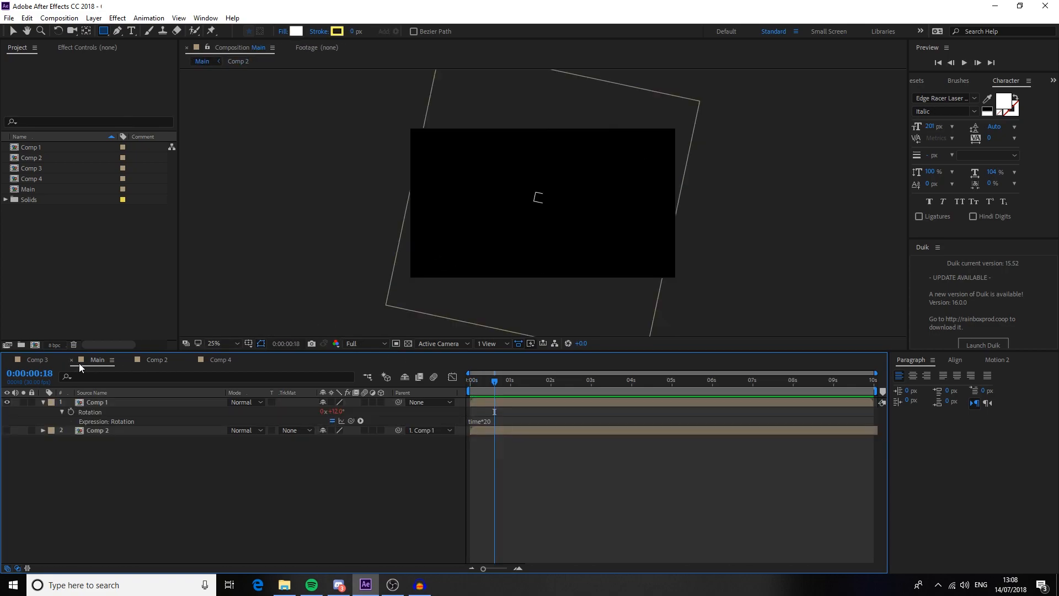
double_click(96, 402)
left_click(72, 22)
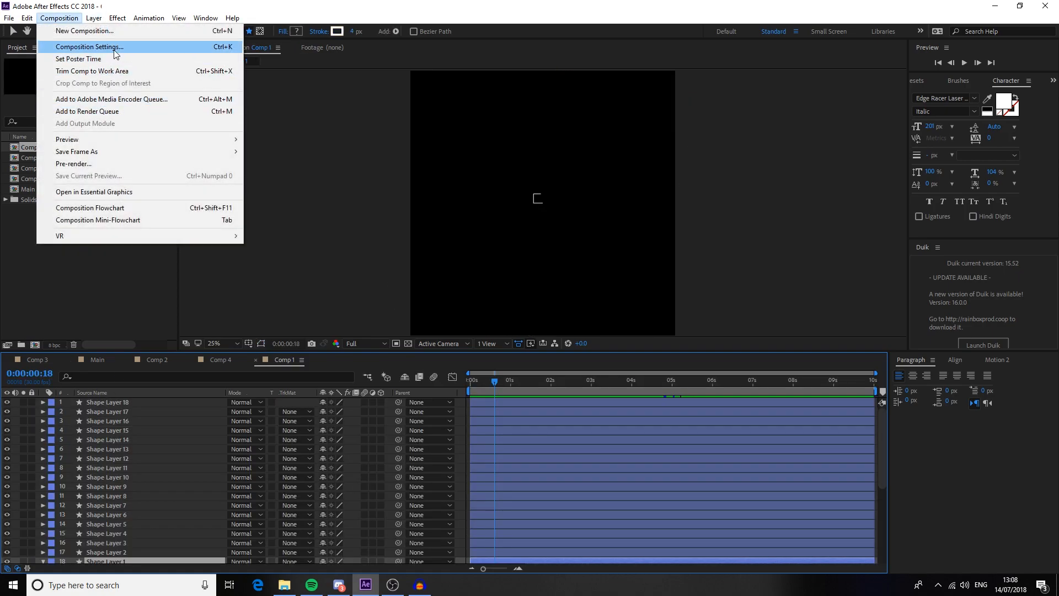
left_click(89, 47)
left_click(434, 205)
type("1080")
key("Return")
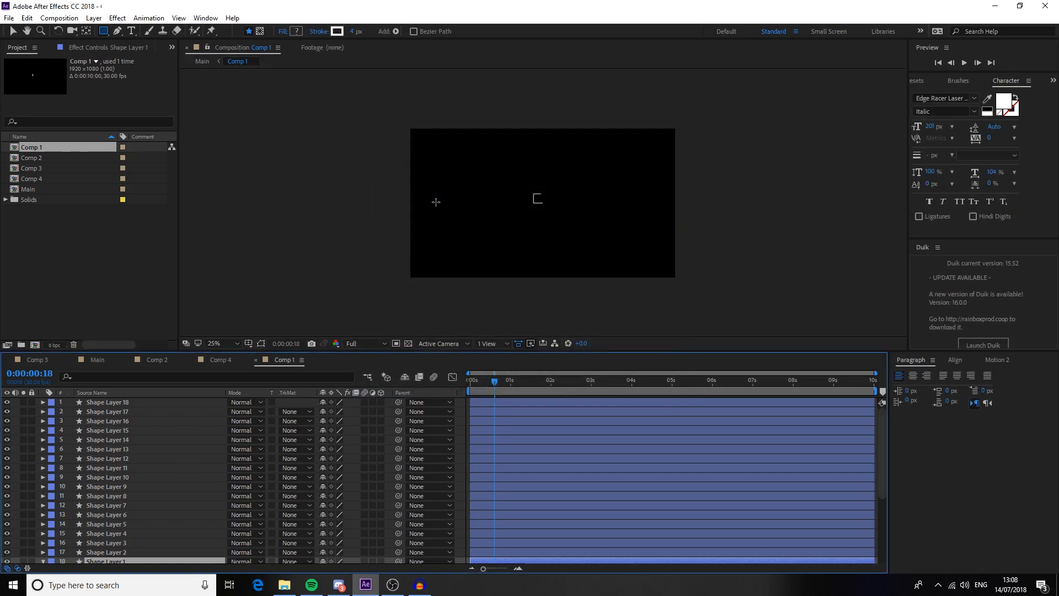
- Preview Main from the start and scrub to 0:00:09:07 to check how the resized Comp 1 fits the frame
left_click(95, 361)
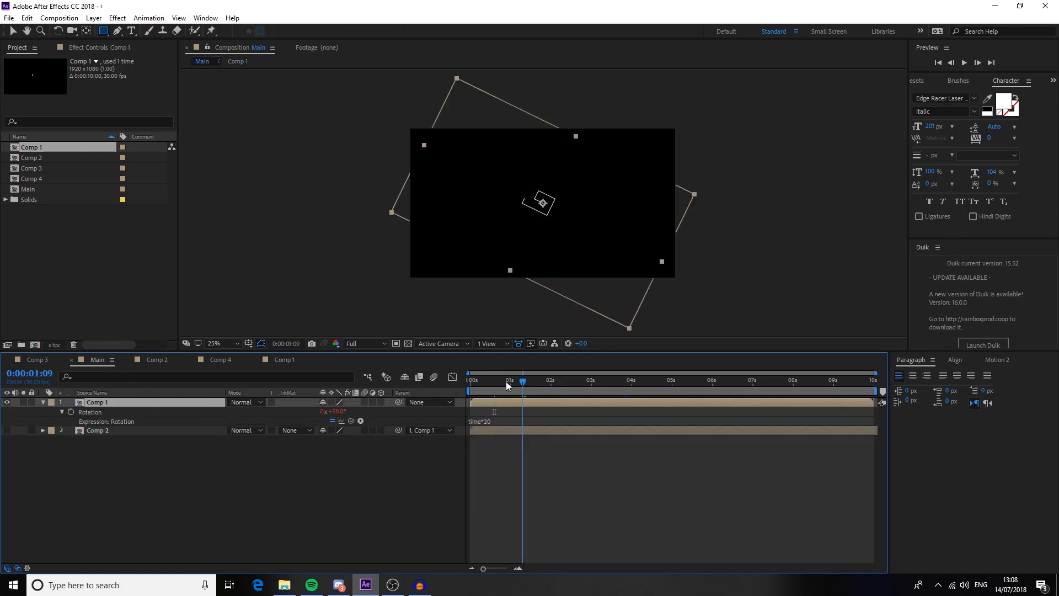
key("Home")
key("space")
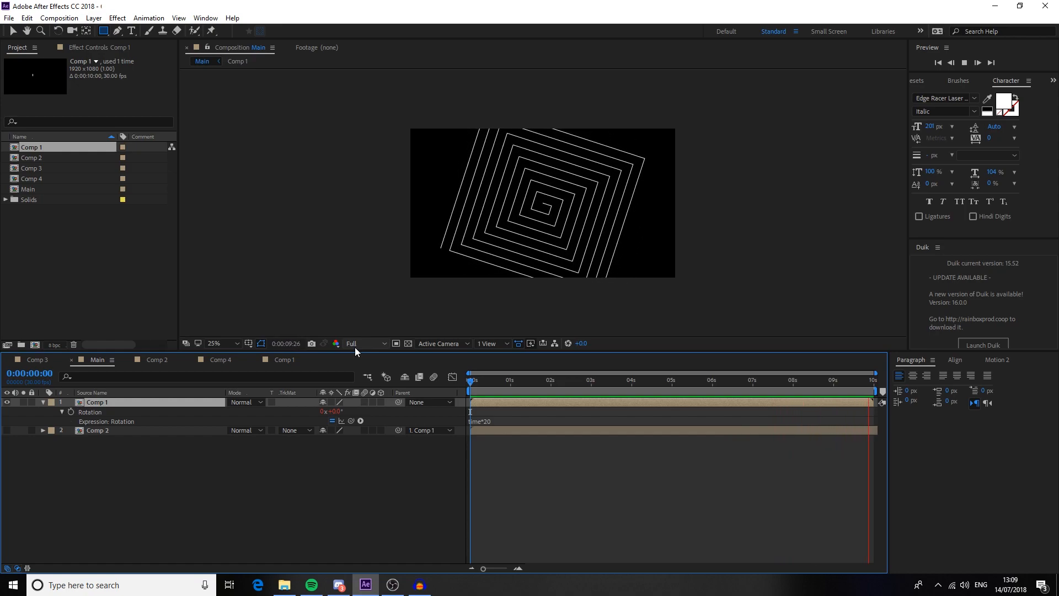
left_click_drag(618, 379, 843, 375)
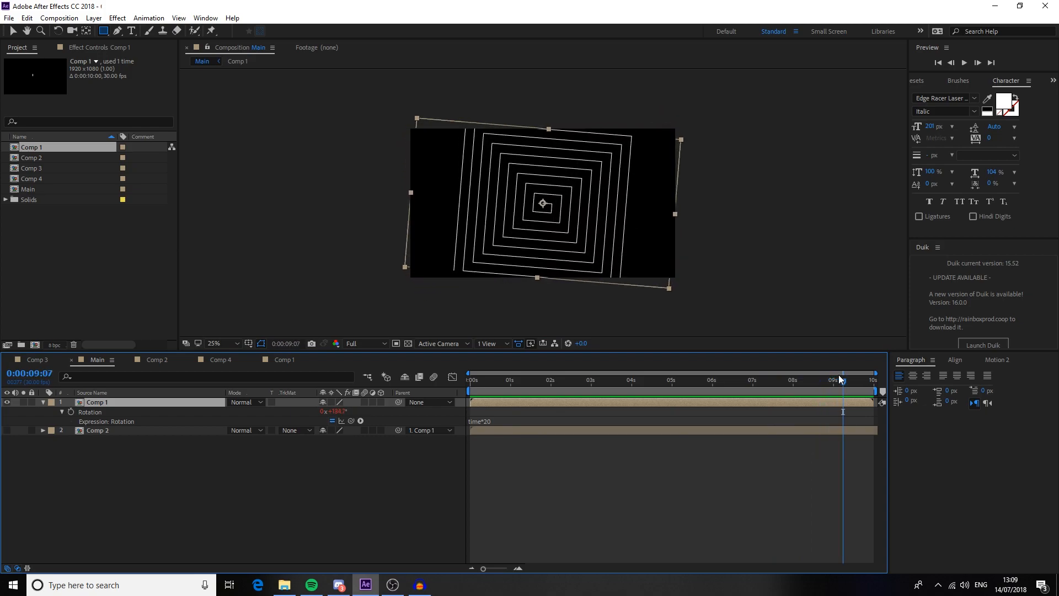